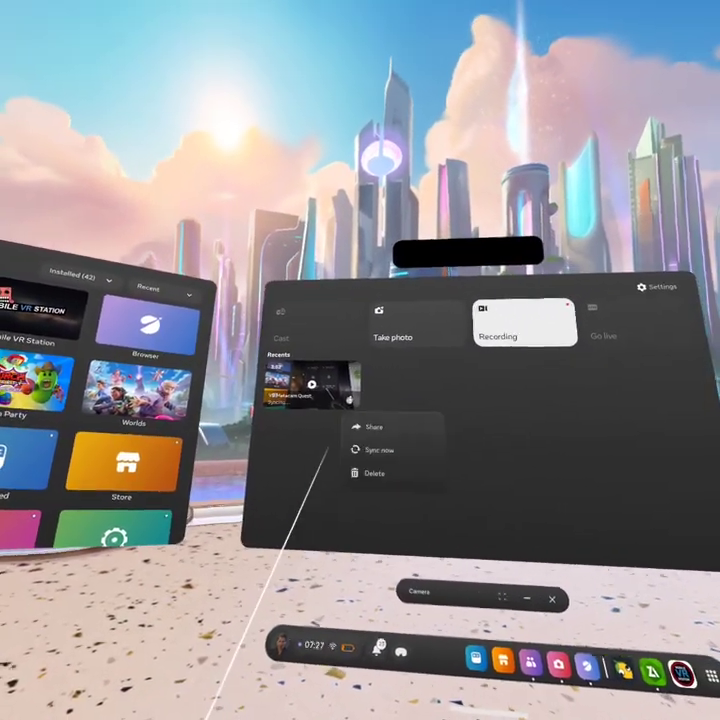
Delete the recent capture from the Camera gallery and close the Camera window
left_click(374, 473)
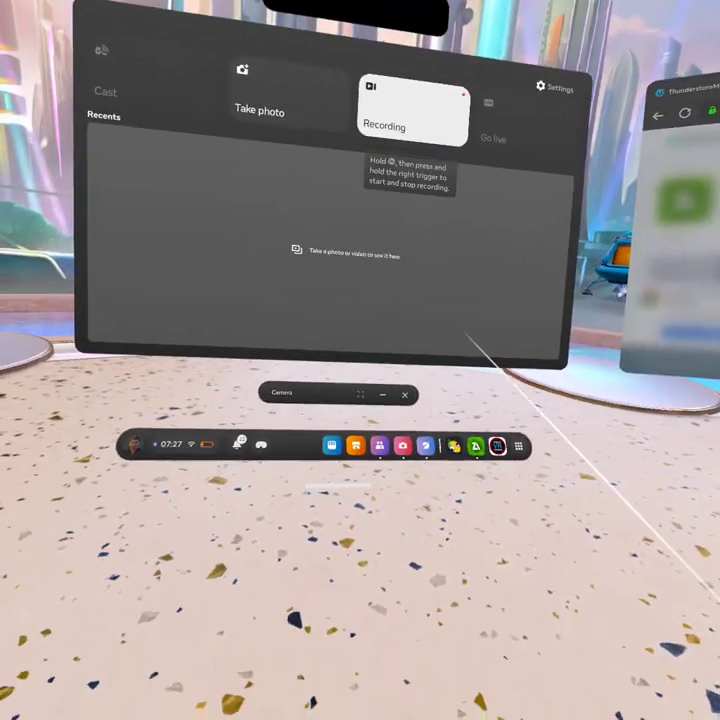
left_click(404, 394)
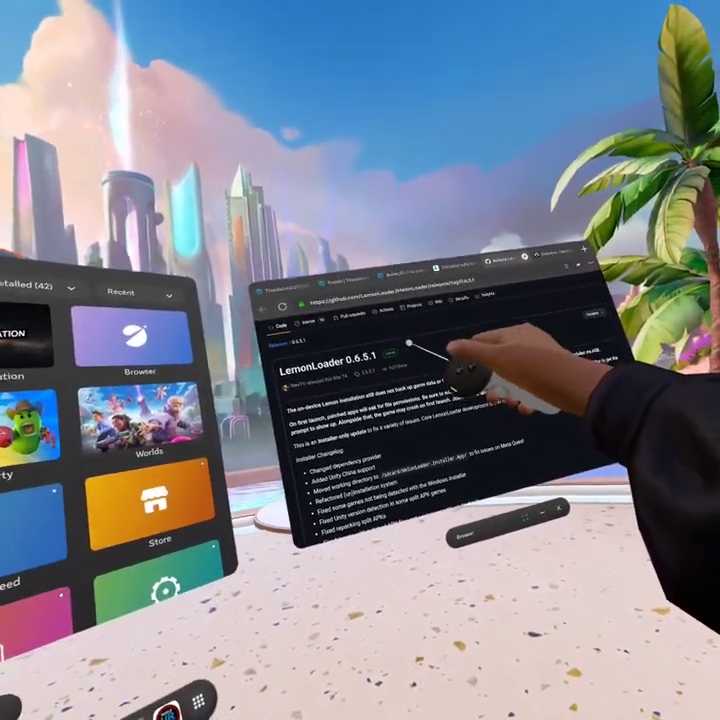
Review the LemonLoader 0.6.5.1 release assets in the browser, then view ZArchiver's APKPure page and dismiss its advert
scroll(513, 390, "down", 10)
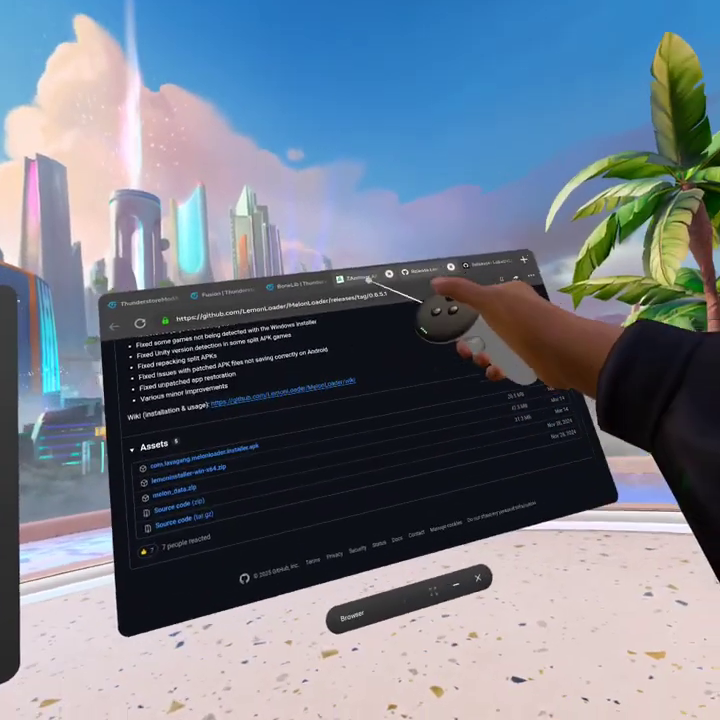
left_click(366, 280)
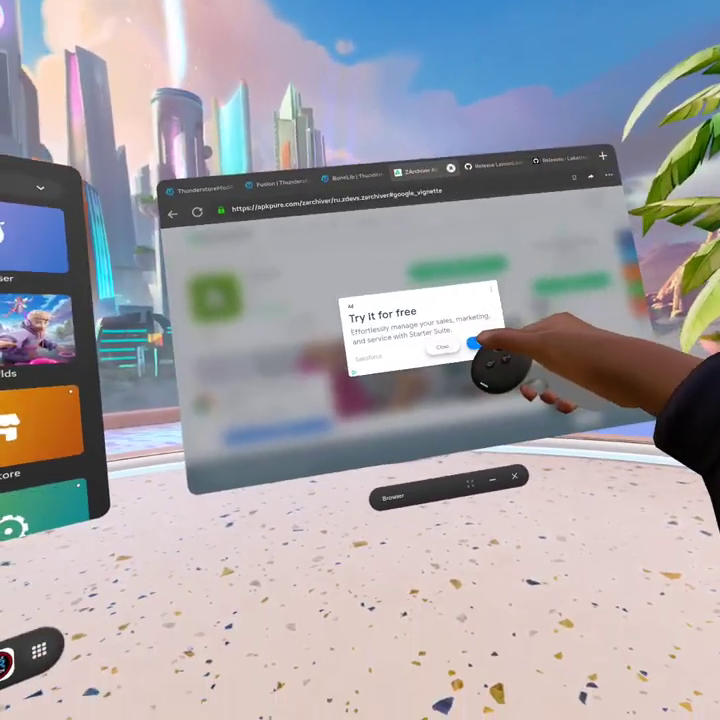
left_click(444, 346)
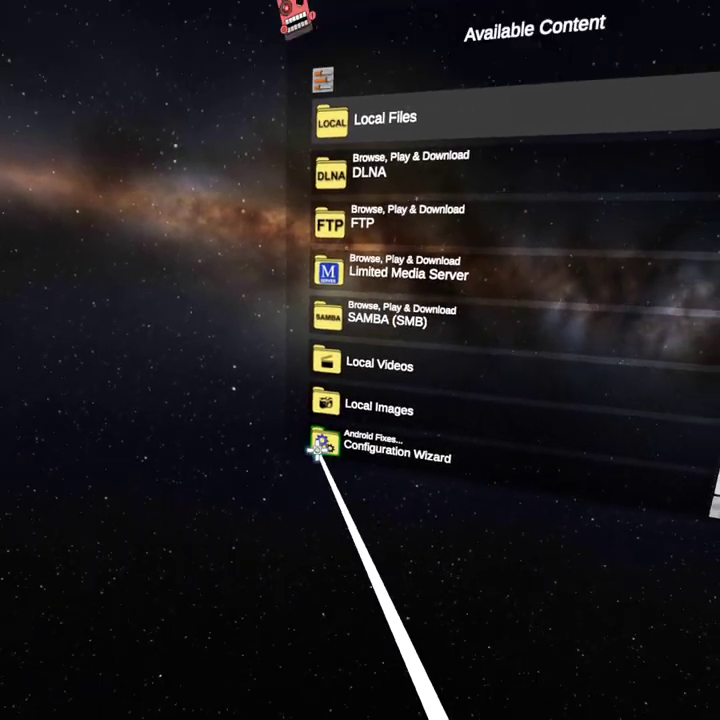
Use Mobile VR Station's Configuration Wizard to configure Manage All Files, and open the com.lavagang installer APK from Downloads
left_click(333, 397)
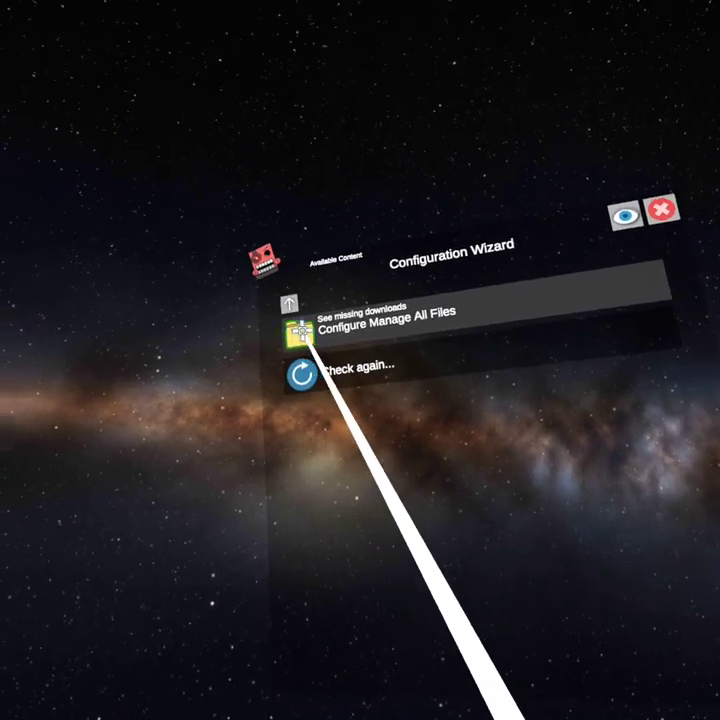
left_click(296, 322)
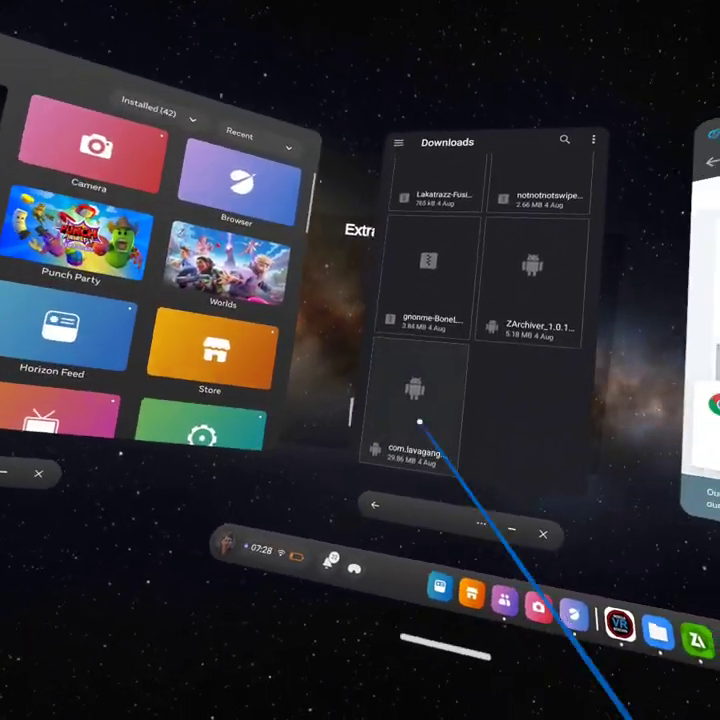
left_click(455, 440)
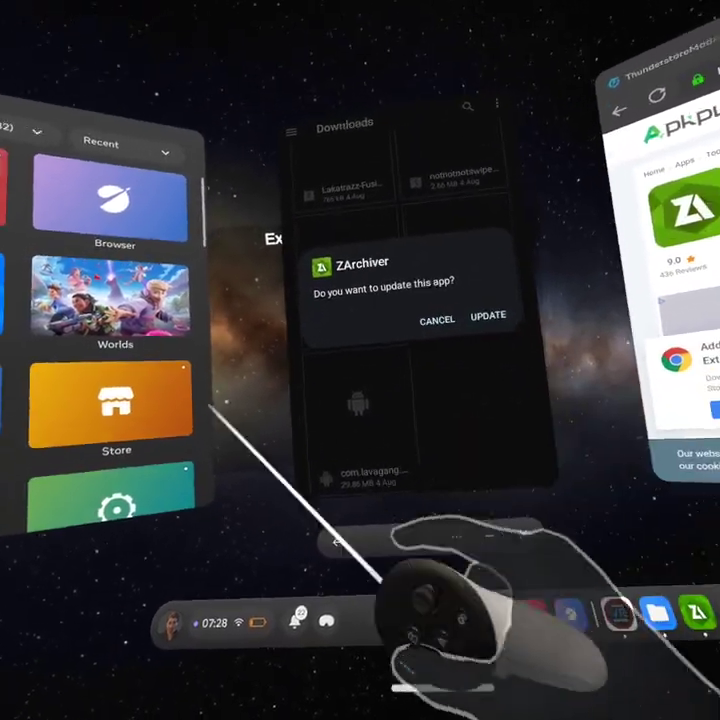
Cancel the ZArchiver update, close the Downloads file browser and quit Mobile VR Station
left_click(415, 324)
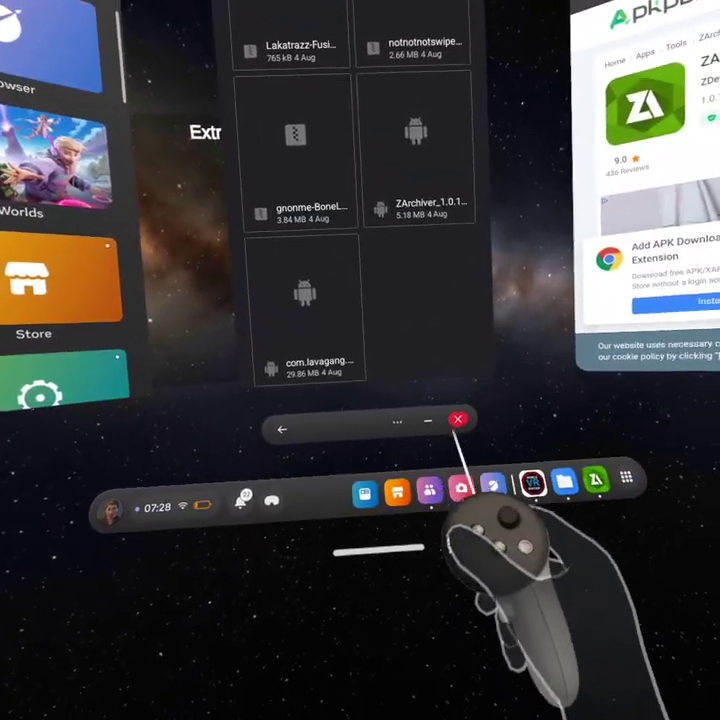
left_click(548, 483)
left_click(518, 444)
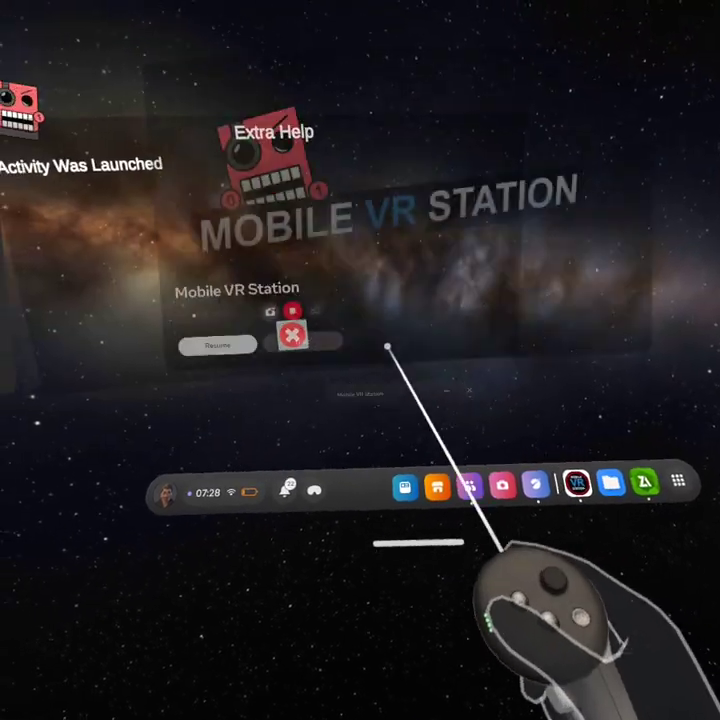
left_click(373, 360)
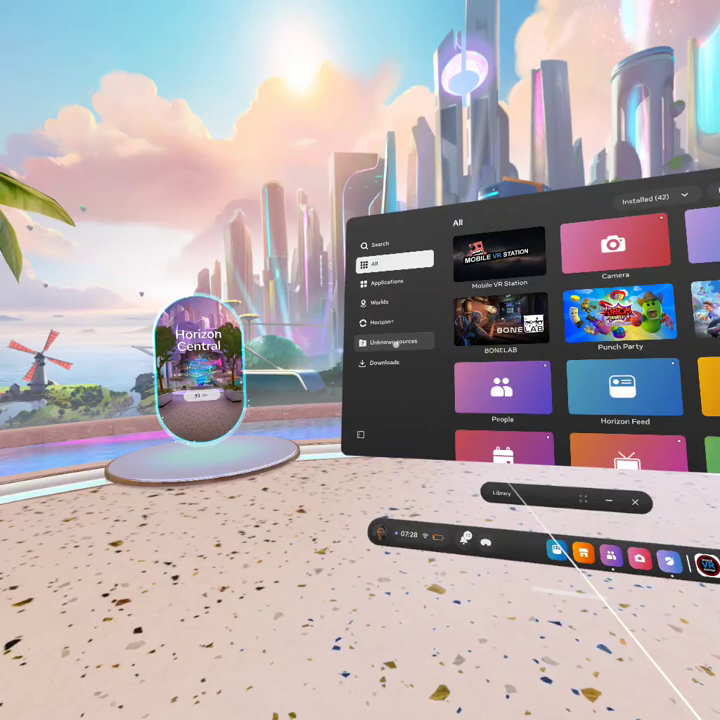
Launch ZArchiver from the library's unknown sources and open the Android/obb folder on the device storage
left_click(392, 341)
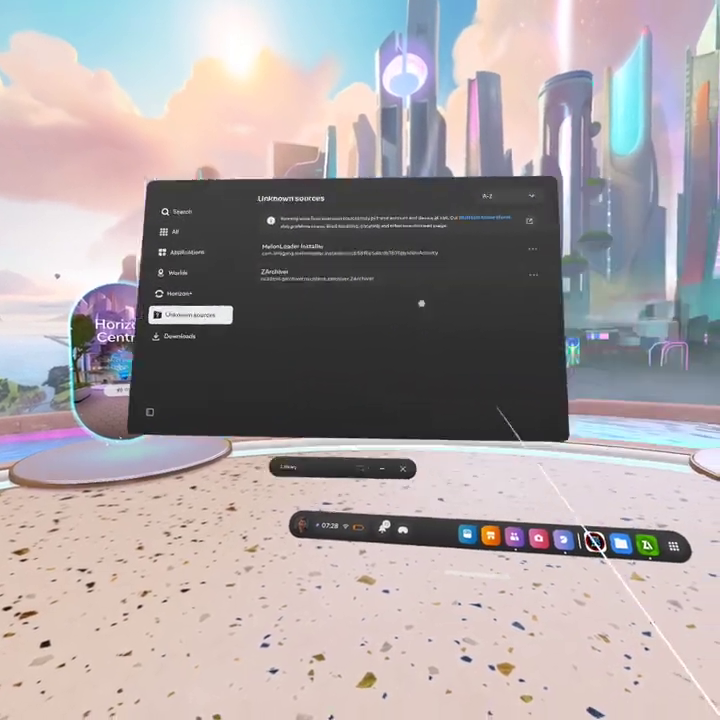
left_click(440, 290)
scroll(411, 279, "up", 5)
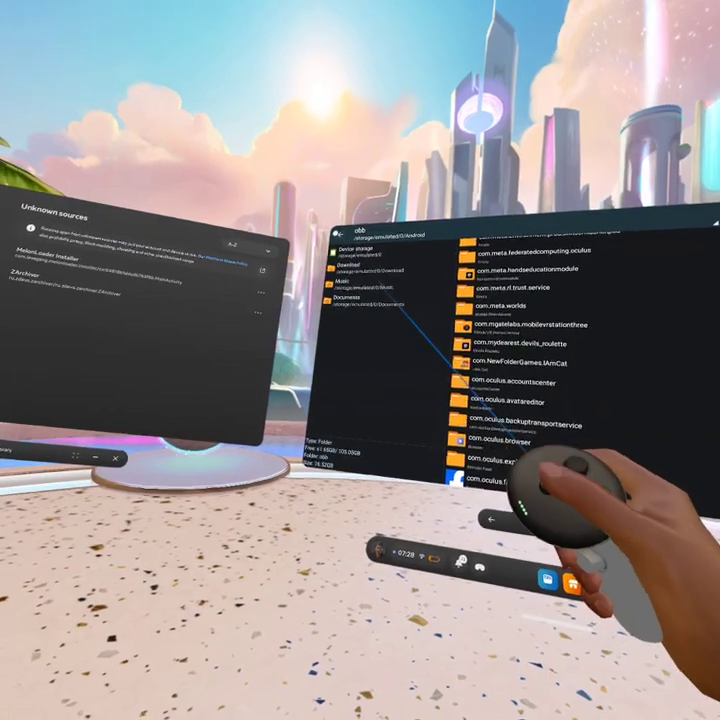
left_click(263, 217)
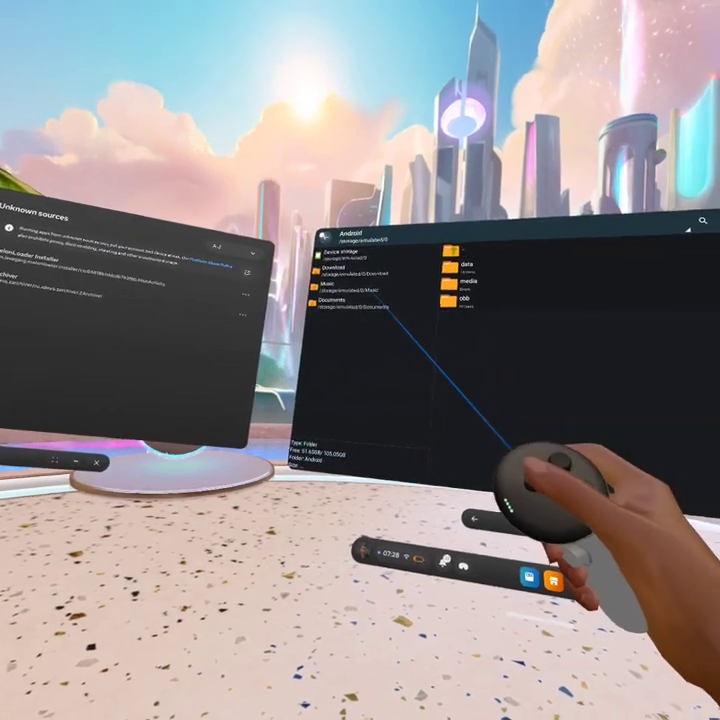
left_click(263, 217)
left_click(399, 282)
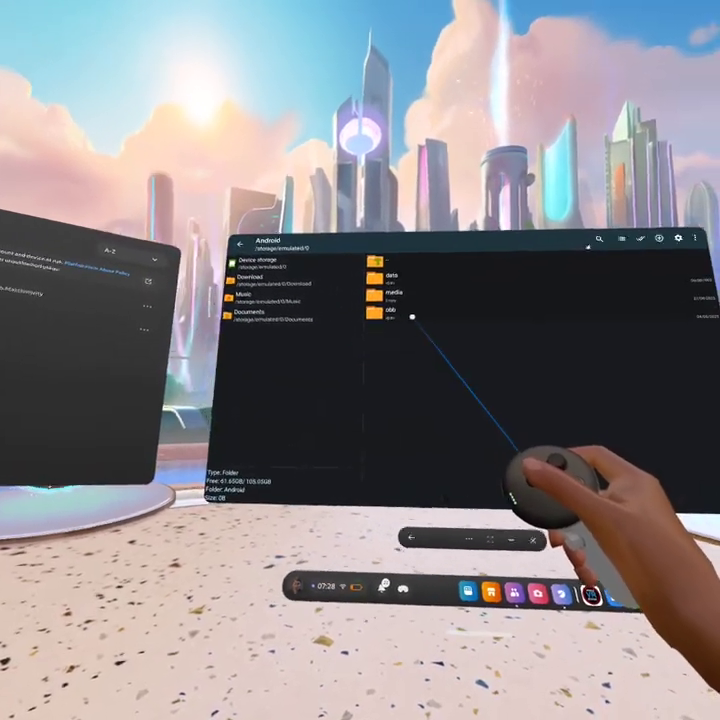
left_click(415, 317)
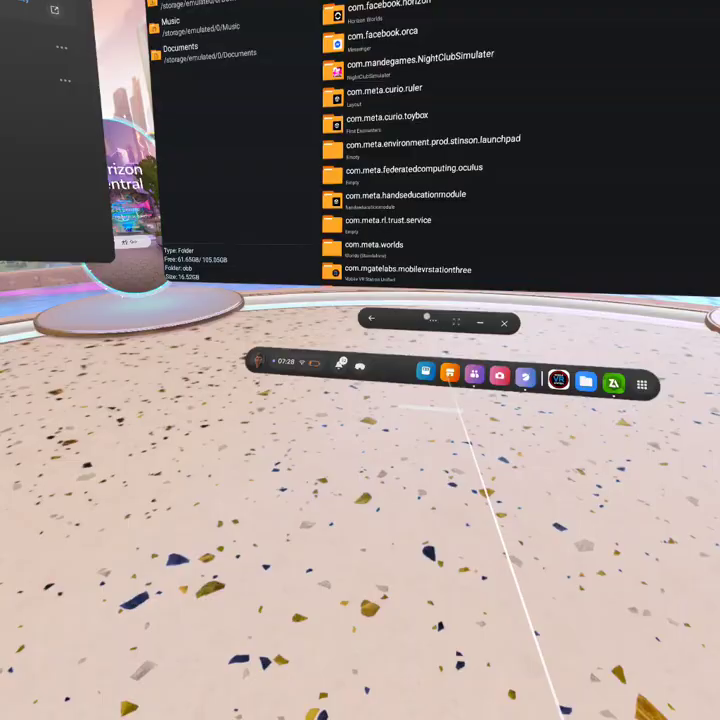
Find the com.StressLevelZero.BONELAB folder in obb and edit its name in the rename dialog
scroll(430, 290, "down", 5)
scroll(398, 287, "down", 3)
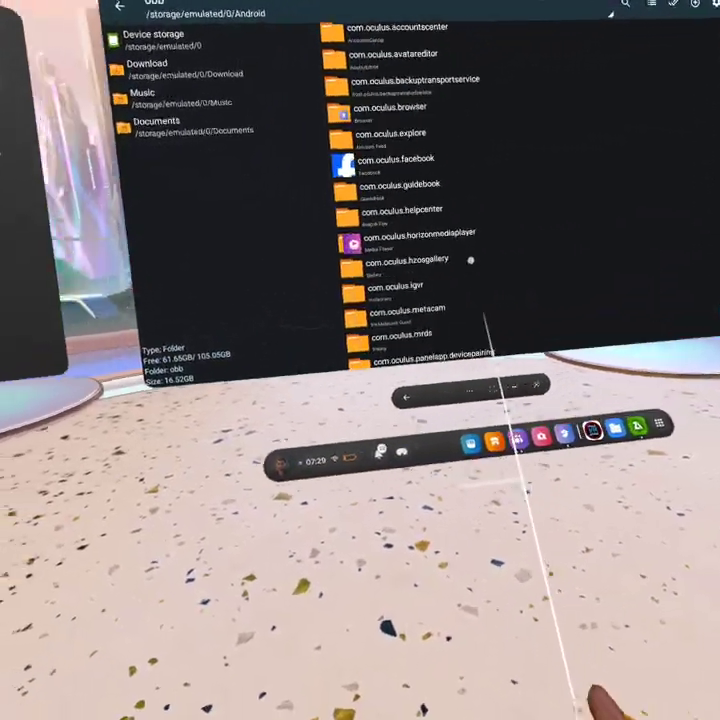
scroll(409, 288, "down", 2)
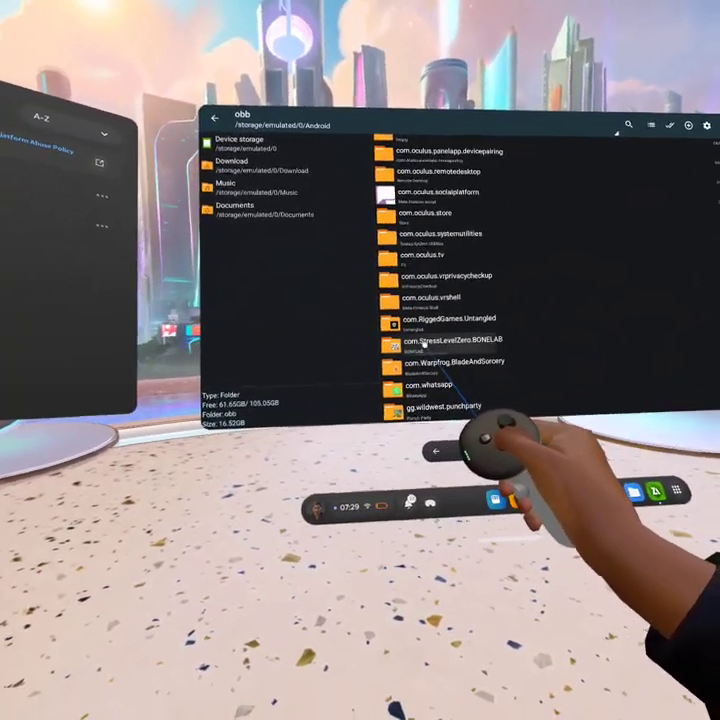
left_click(423, 345)
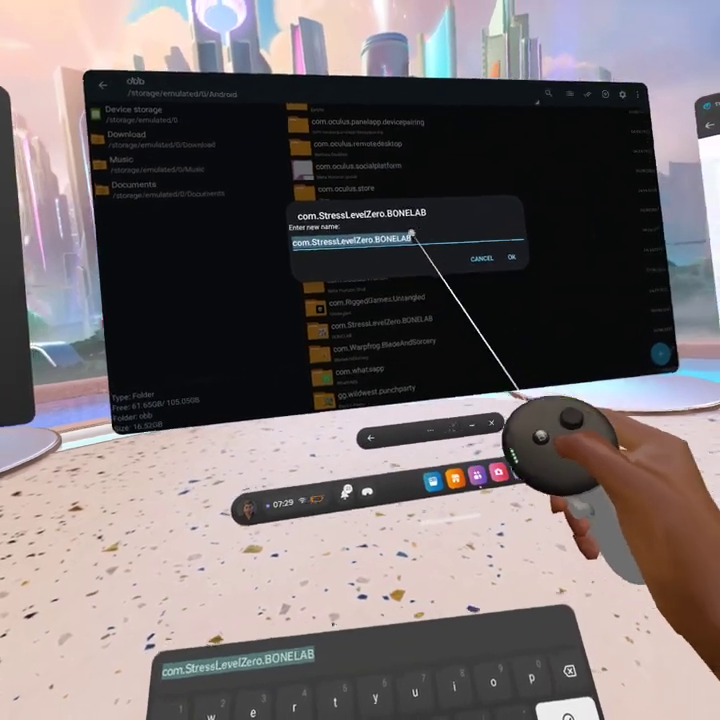
left_click(411, 236)
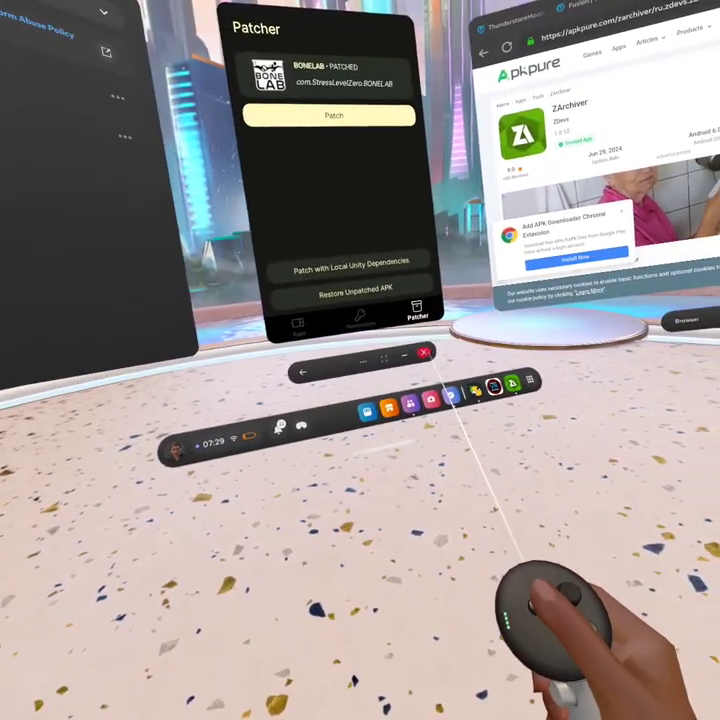
Close the MelonLoader Installer's Patcher window and return to the library's list of unknown sources
left_click(423, 352)
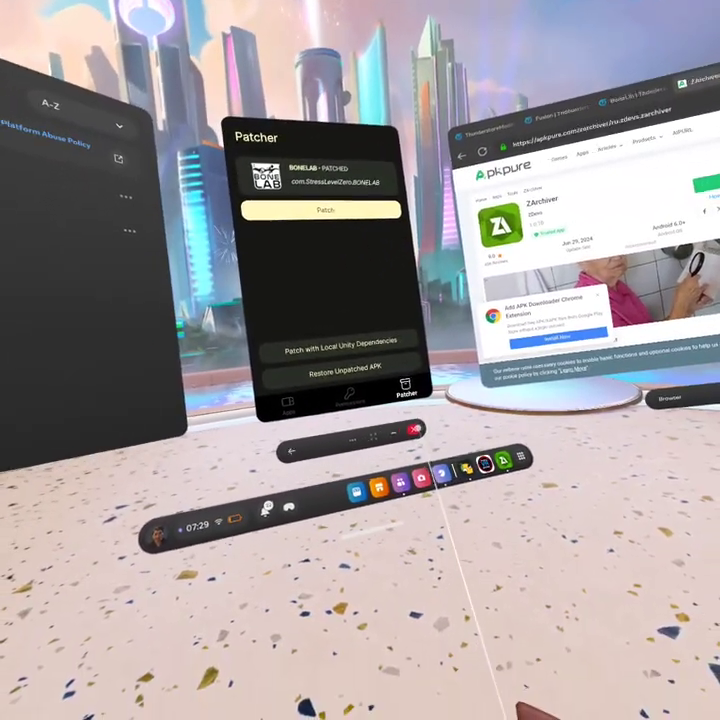
left_click(463, 375)
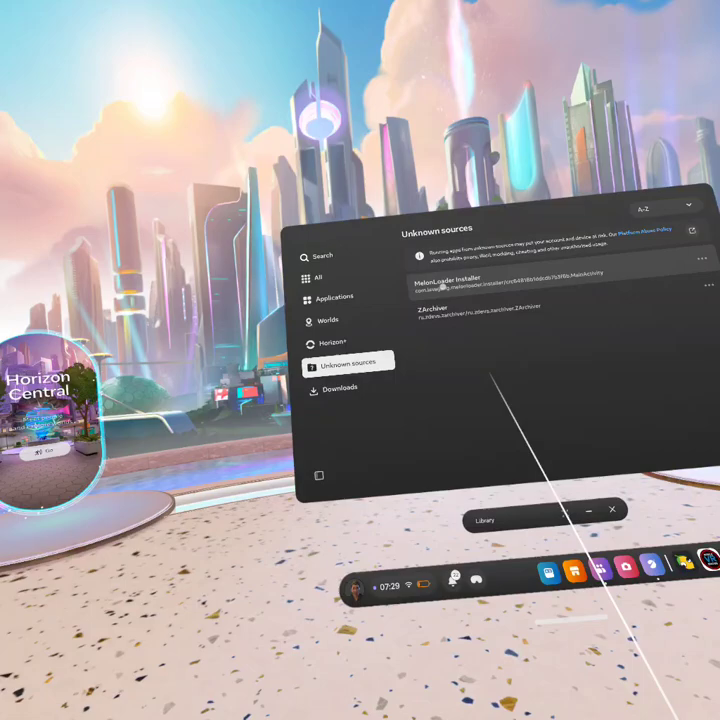
left_click(362, 257)
left_click_drag(430, 325, 431, 318)
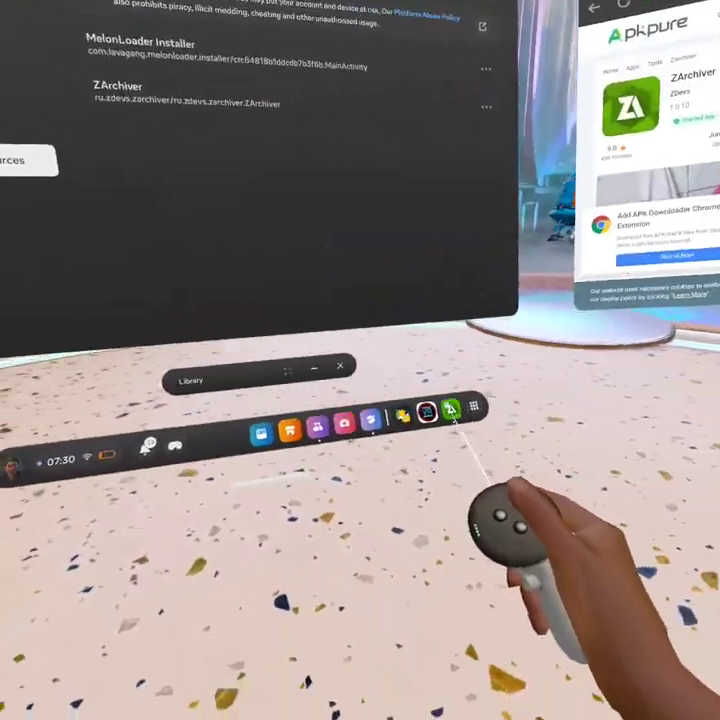
Switch back to ZArchiver and choose to rename the BONELAB game folder in obb again
left_click(587, 455)
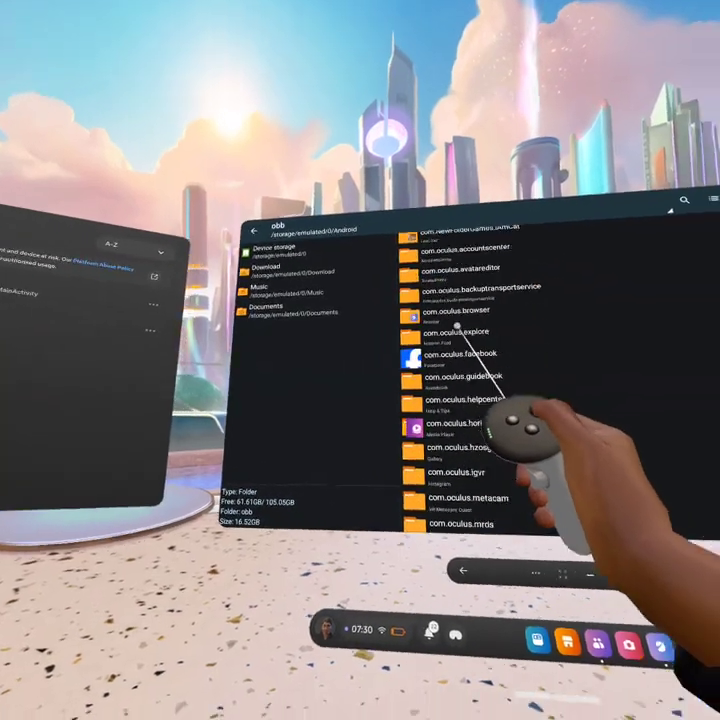
scroll(474, 304, "down", 5)
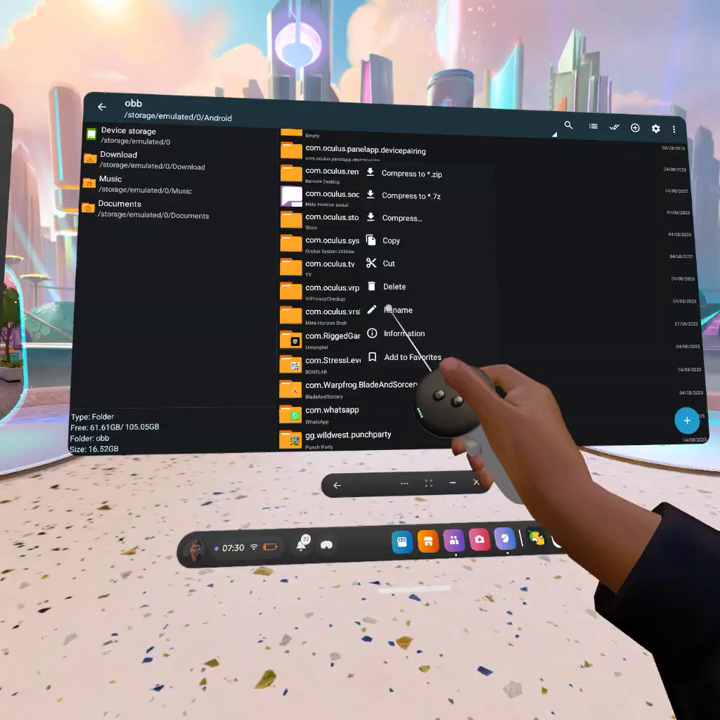
left_click(425, 276)
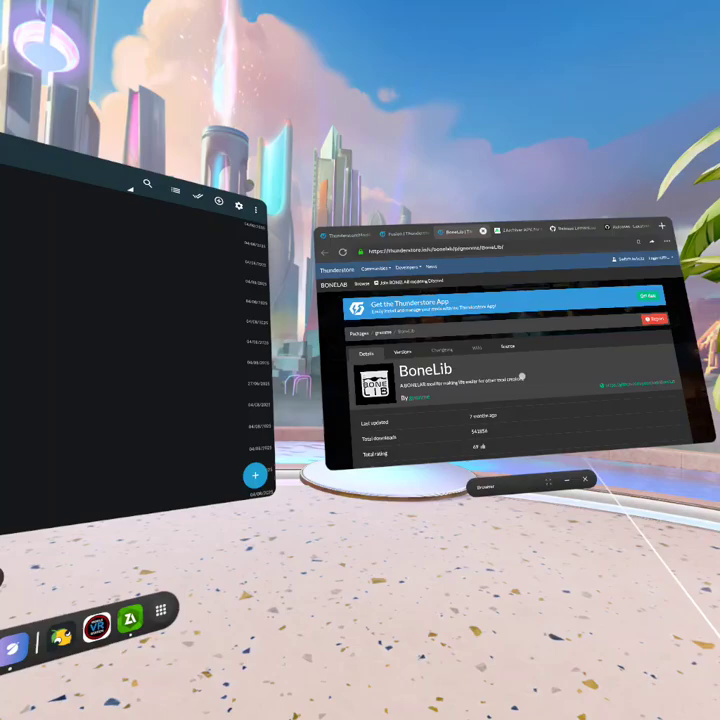
Switch to the browser and review the Thunderstore pages for BoneLib, Fusion and ThunderstoreModAssistant, including their download sections
scroll(480, 330, "down", 5)
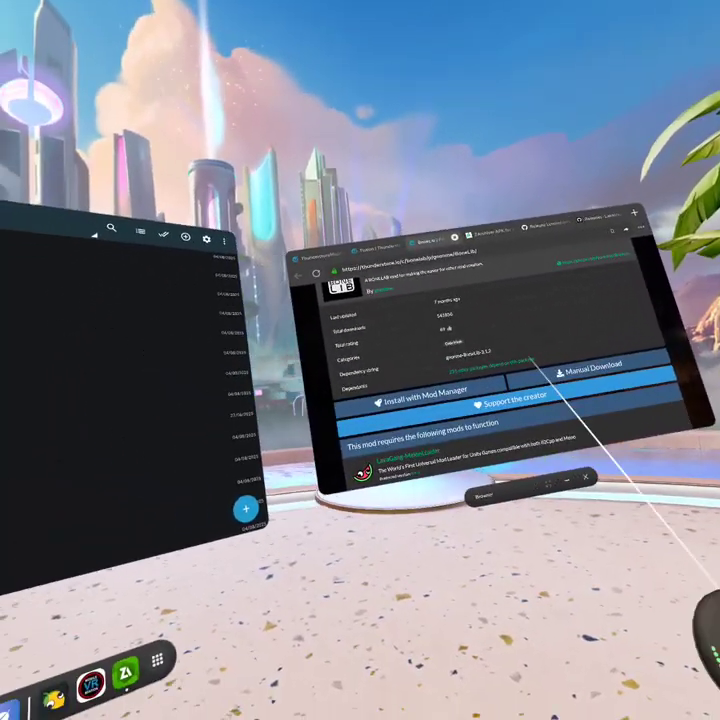
scroll(466, 374, "up", 5)
left_click(409, 270)
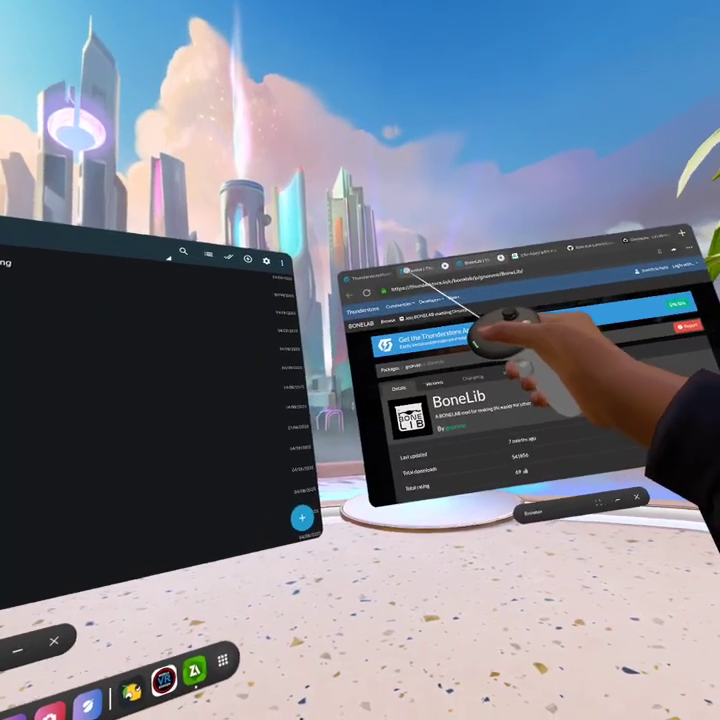
scroll(426, 366, "down", 5)
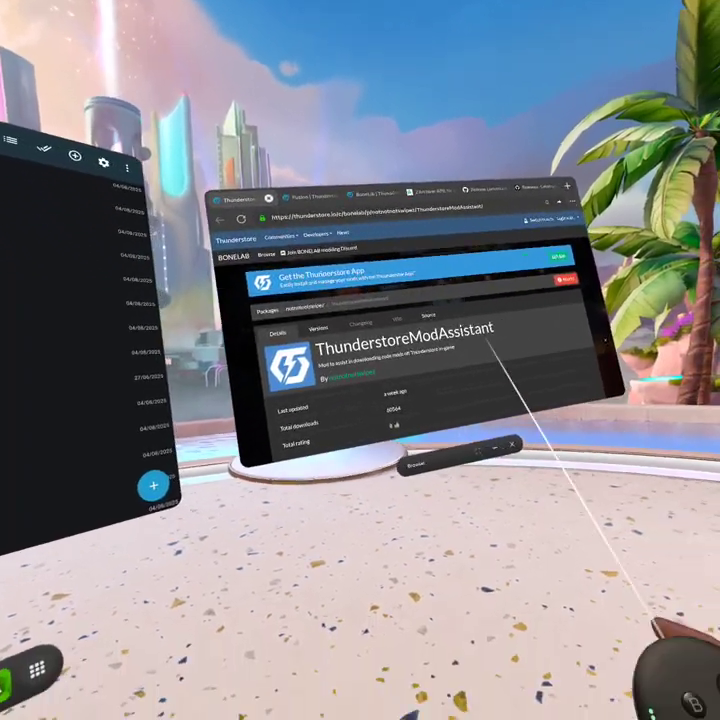
scroll(383, 425, "down", 5)
scroll(455, 329, "up", 5)
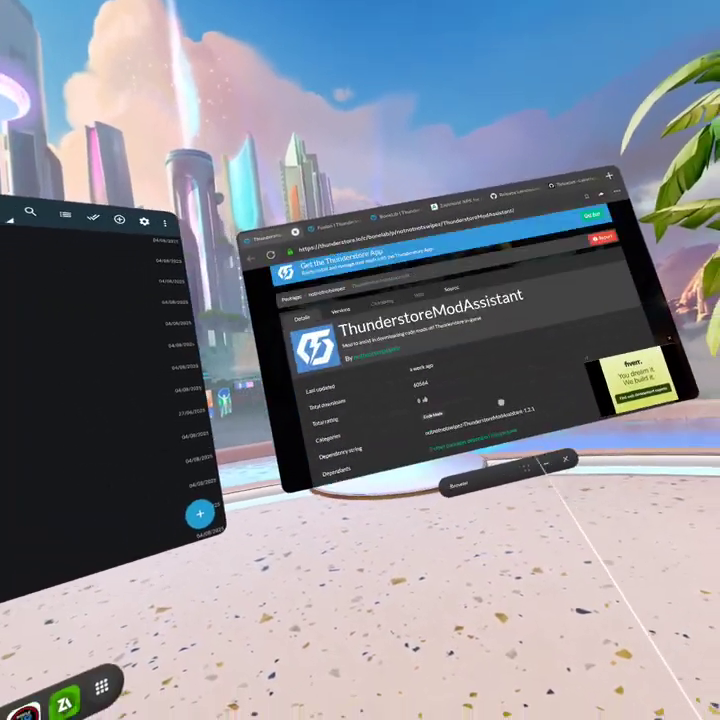
scroll(452, 297, "down", 1)
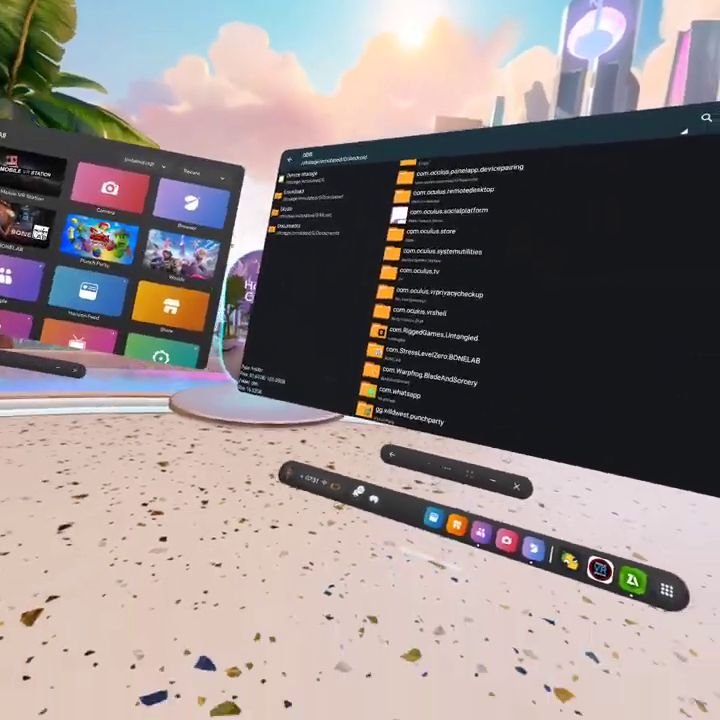
In ZArchiver, open gnonme-BoneLib-3.1.2.zip from the device's Download folder and select all of the archive's contents
key("Escape")
key("Escape")
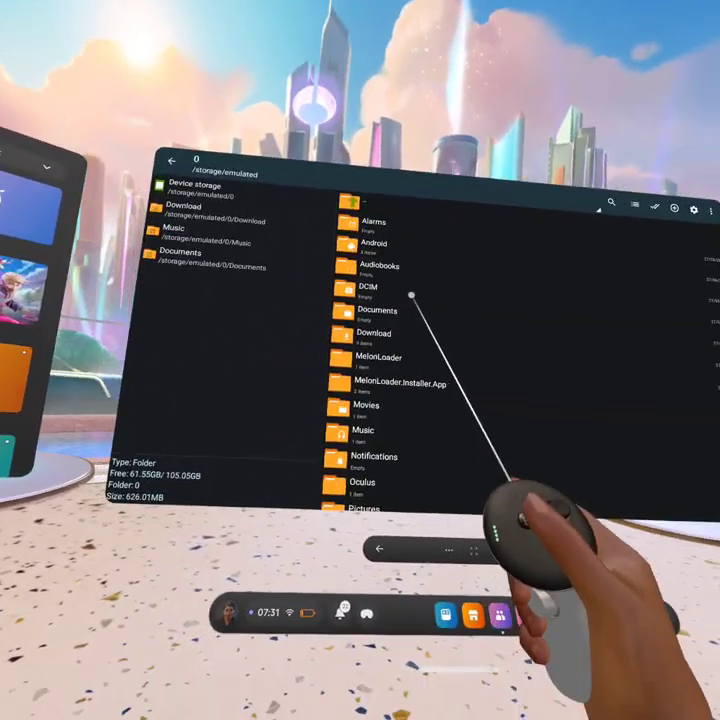
left_click(375, 361)
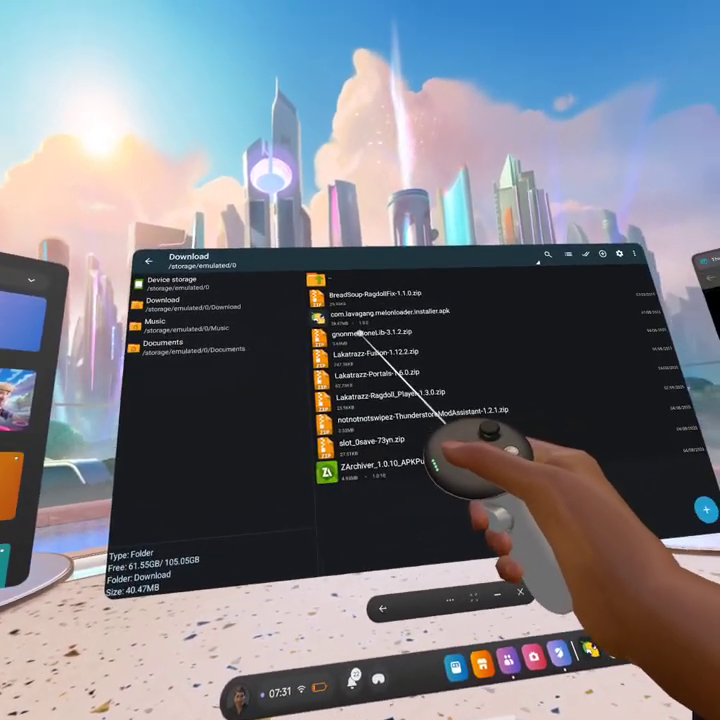
left_click(360, 333)
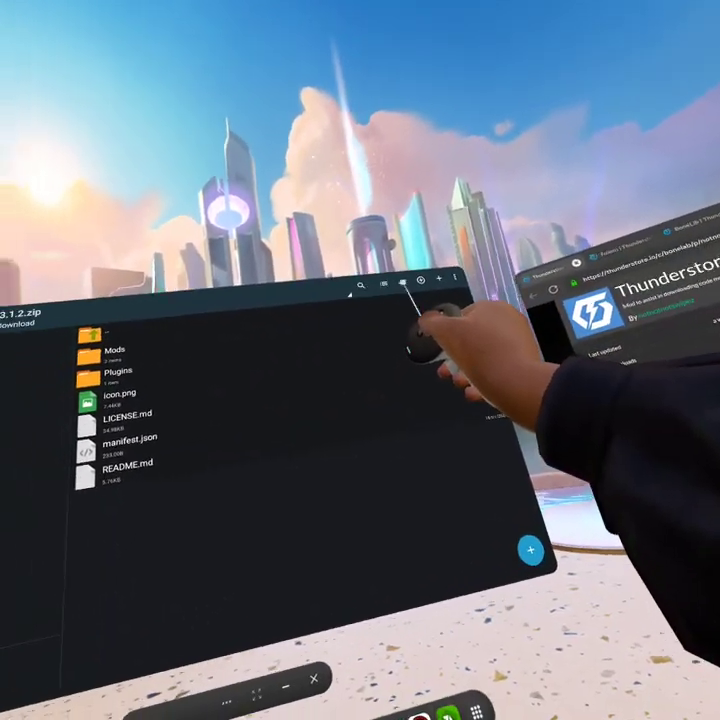
left_click(404, 286)
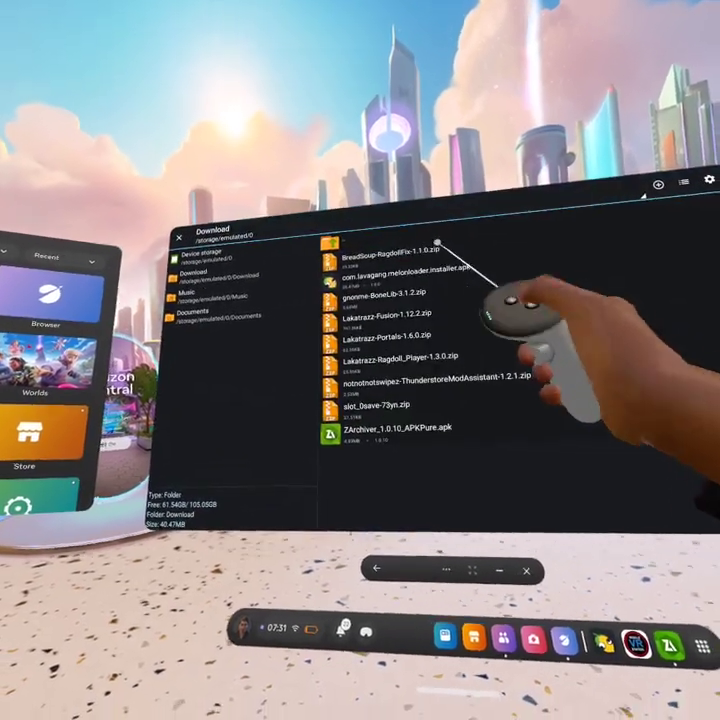
Take the copied BoneLib files to the MelonLoader folder in device storage
key("Escape")
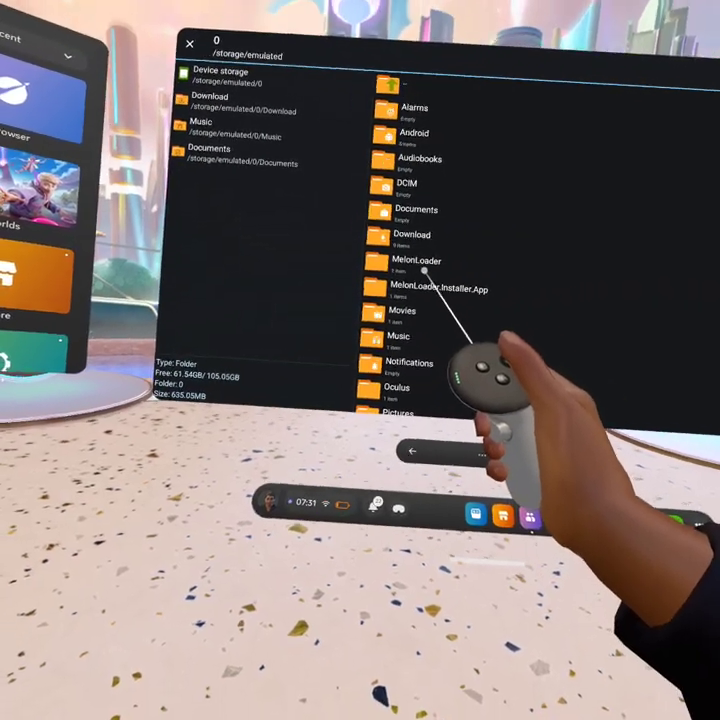
left_click(424, 270)
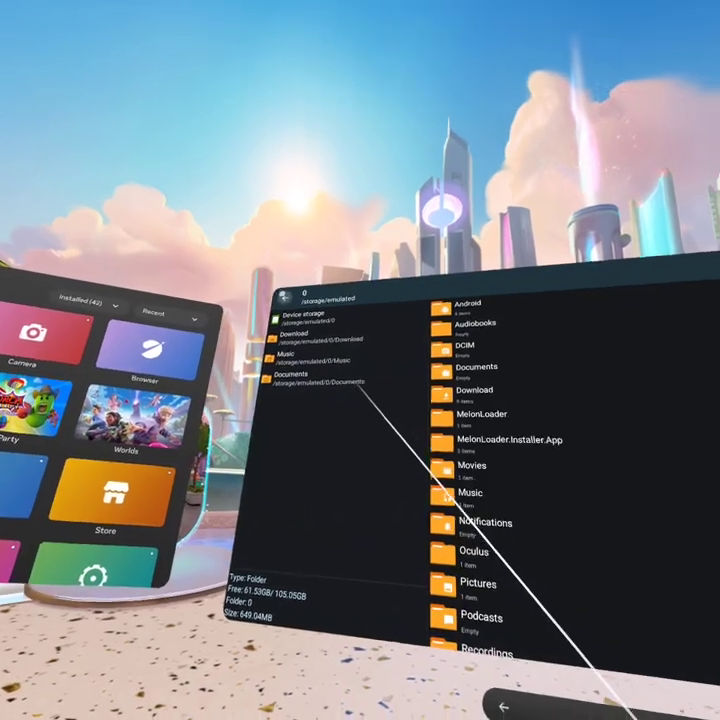
Copy the Mods and Plugins folders out of notnotnotswipez-ThunderstoreModAssistant-1.2.1.zip in the Download folder
left_click(474, 390)
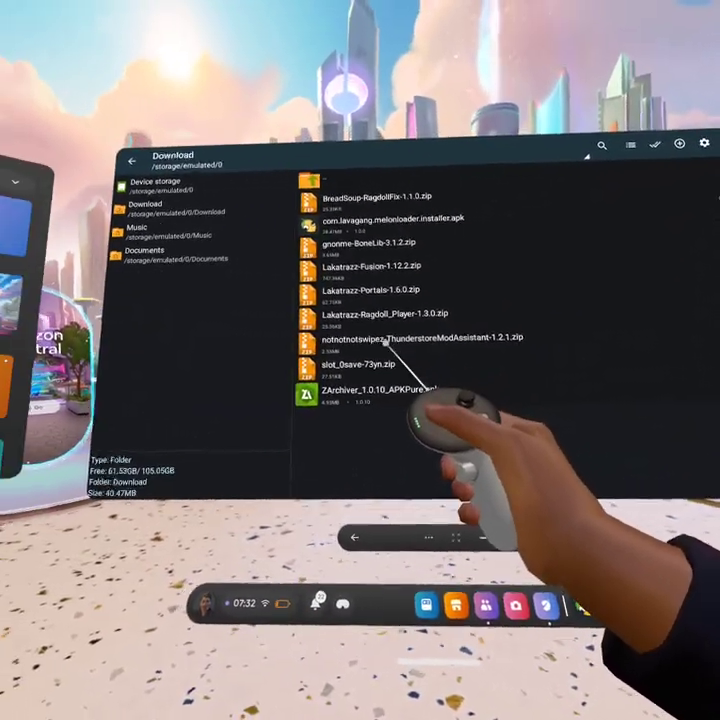
left_click(383, 341)
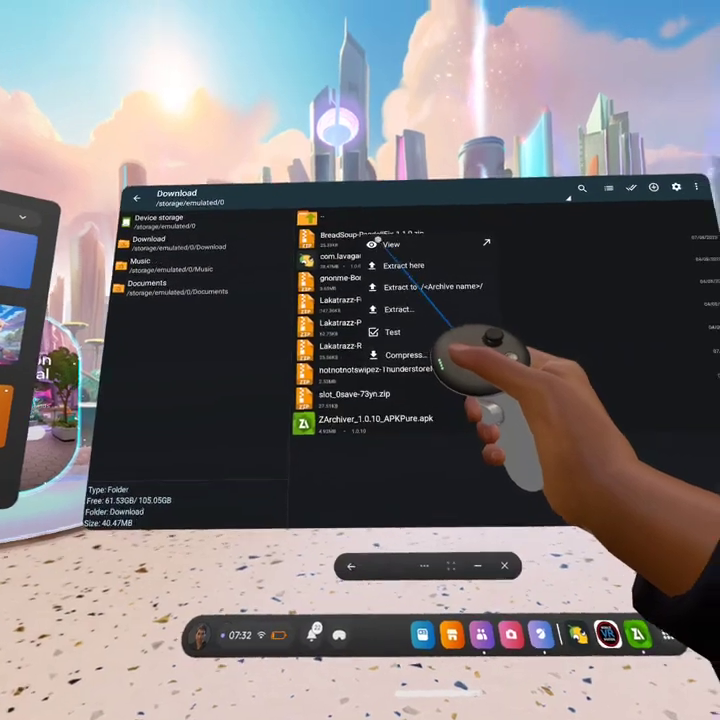
left_click(378, 208)
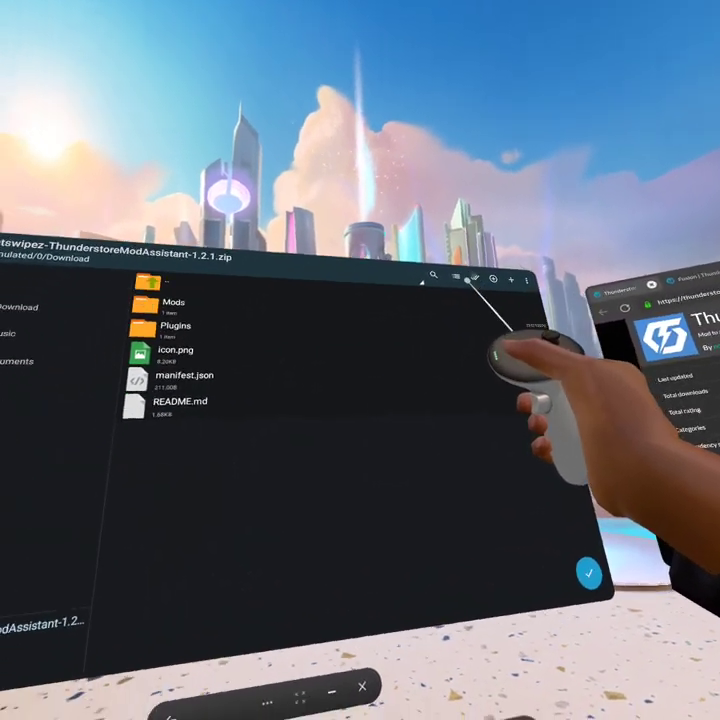
left_click(452, 287)
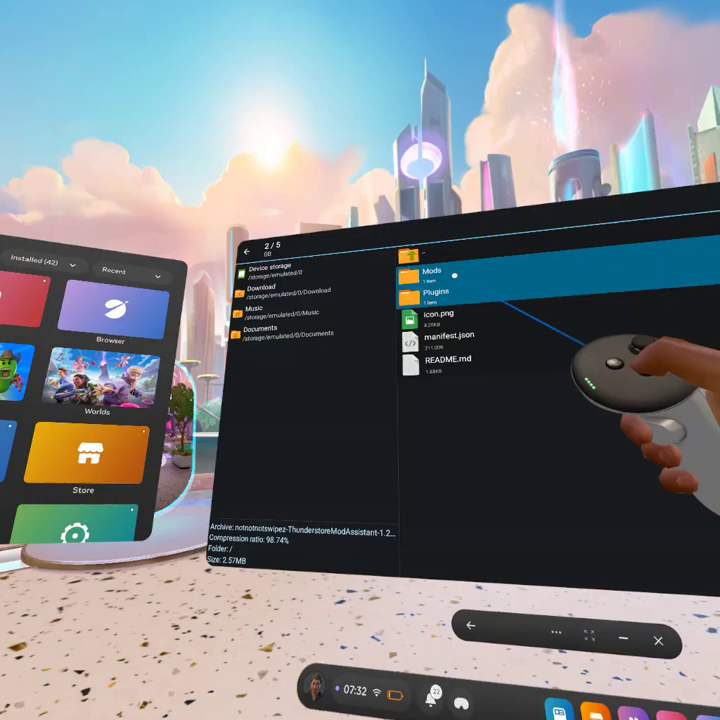
left_click(455, 275)
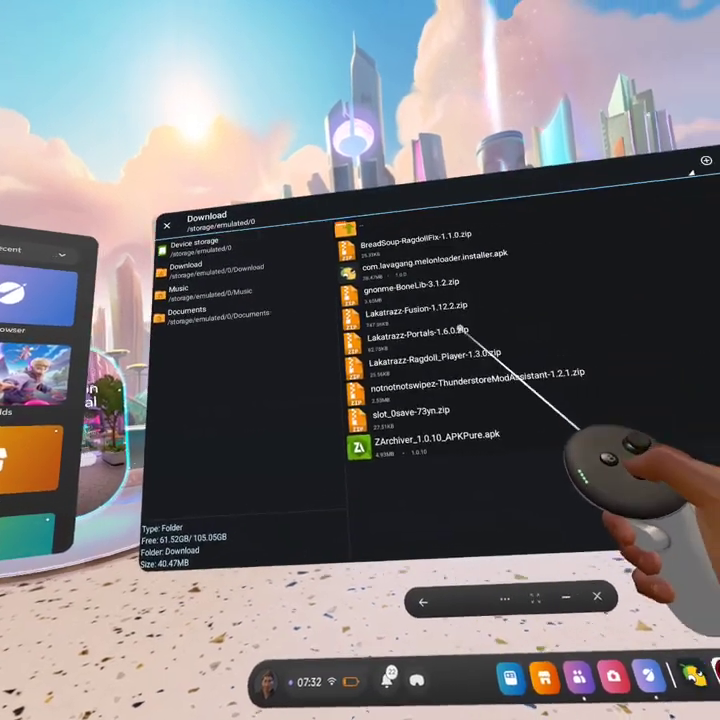
Paste the ThunderstoreModAssistant folders into com.StressLevelZero.BONELAB inside MelonLoader and return to the device storage root
key("Escape")
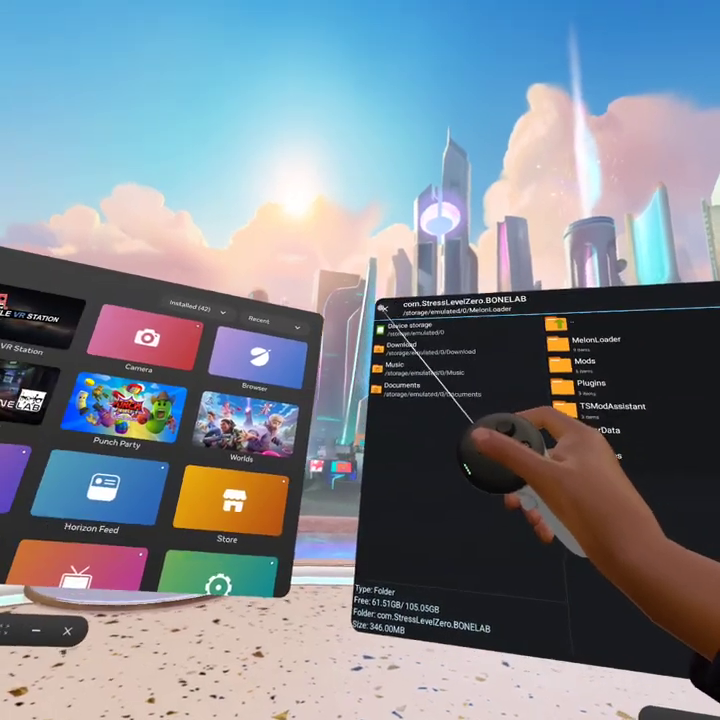
left_click(305, 257)
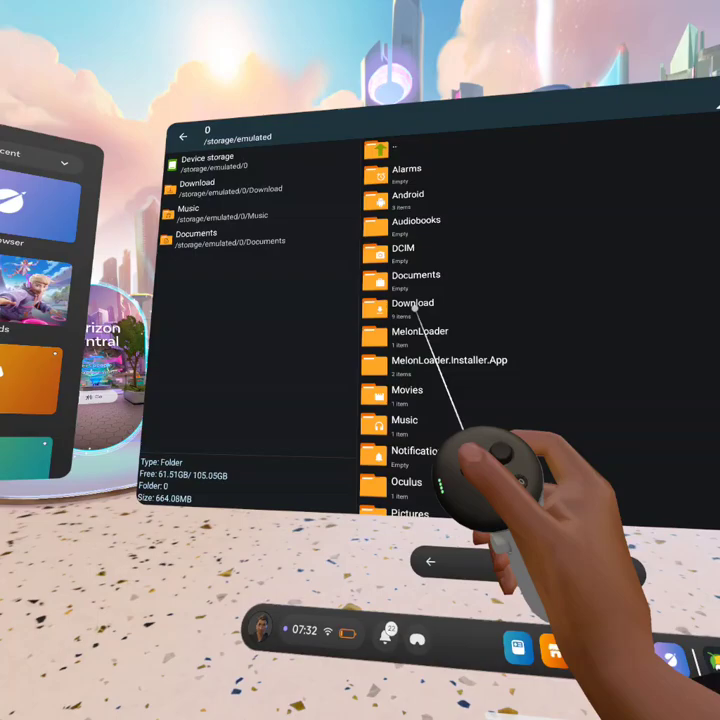
Open Lakatrazz-Fusion-1.12.2.zip in the Download folder and copy its Mods and Plugins folders
left_click(413, 306)
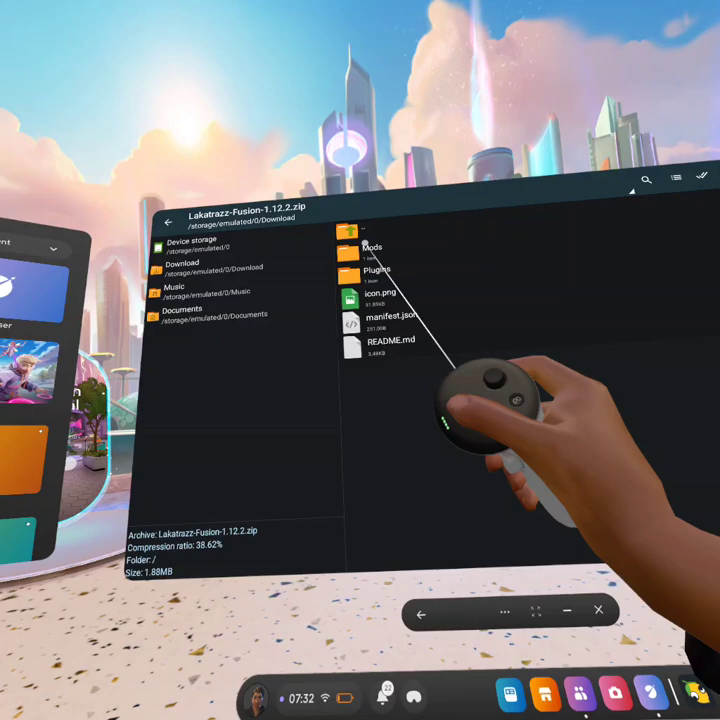
left_click(474, 268)
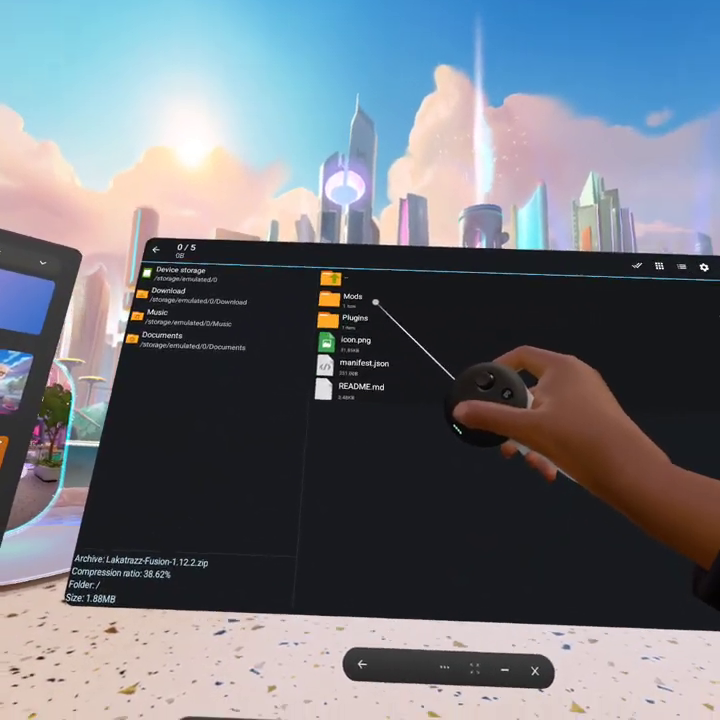
left_click(375, 301)
left_click(380, 318)
right_click(420, 320)
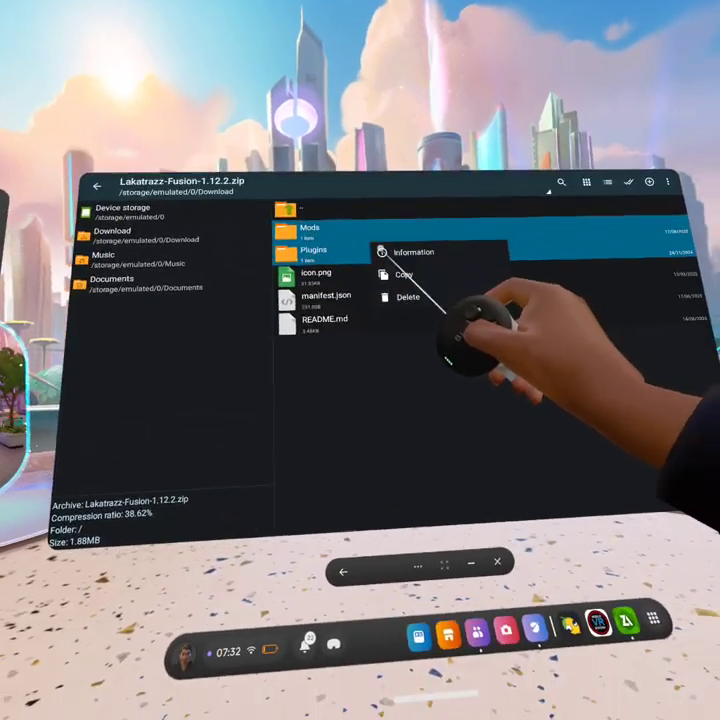
left_click(404, 276)
Paste the Fusion folders into com.StressLevelZero.BONELAB inside the MelonLoader folder of device storage
key("Escape")
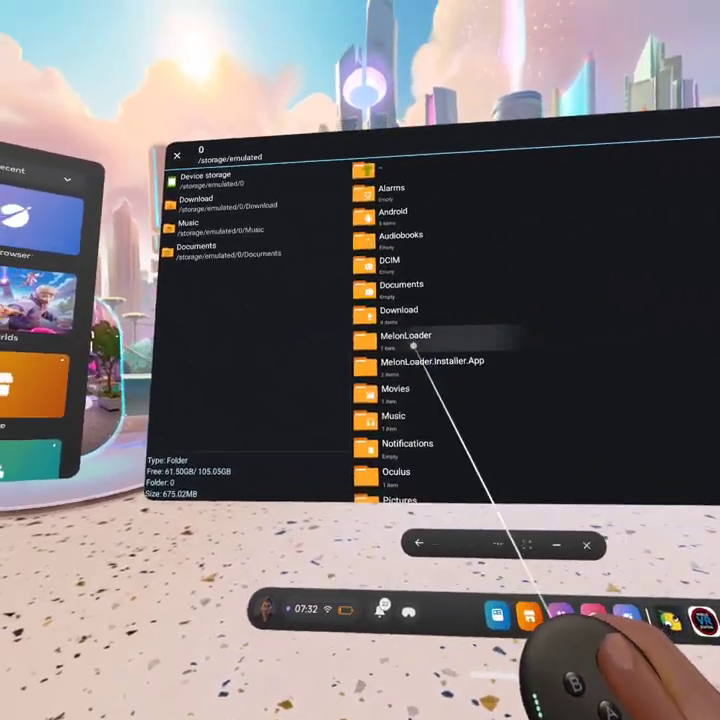
left_click(385, 365)
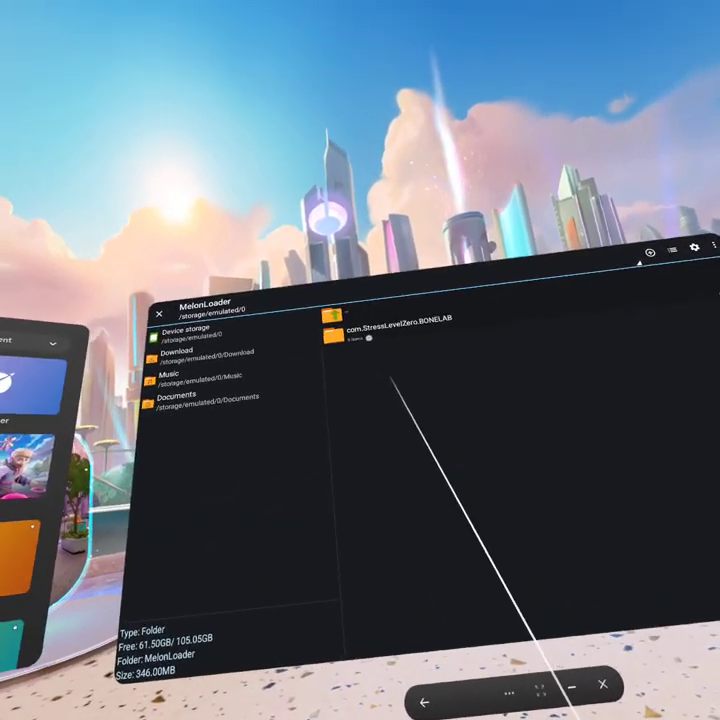
left_click(372, 329)
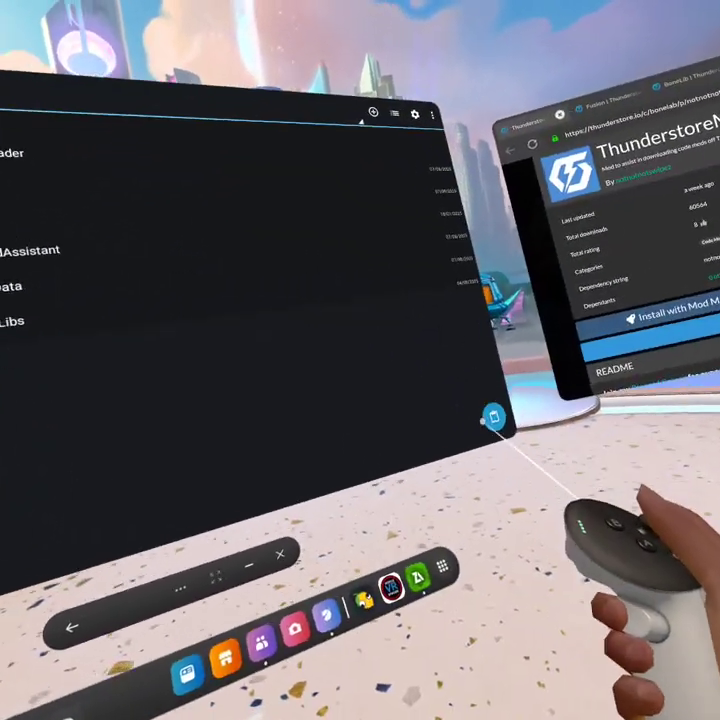
key("Escape")
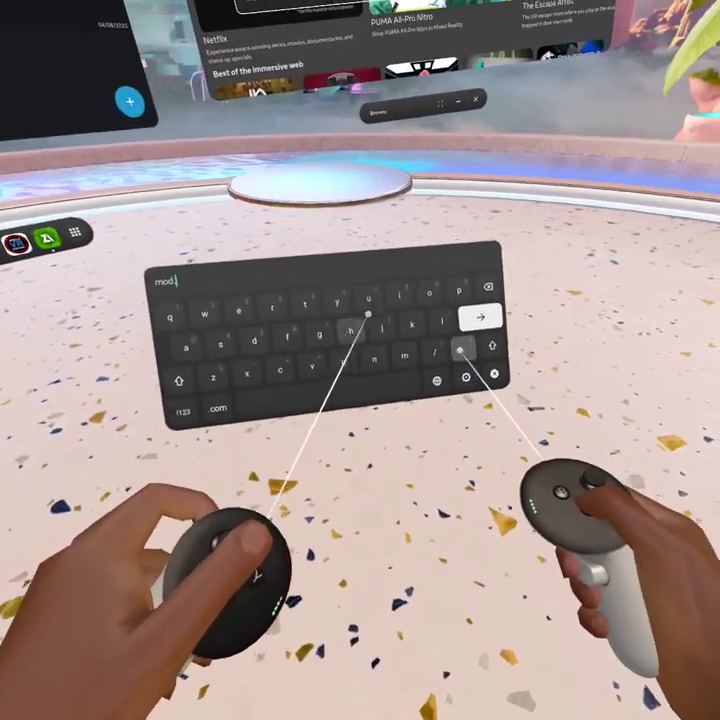
Switch to the browser, go to mod.io and search the Bonelab mods for "100"
type(".io")
left_click(452, 384)
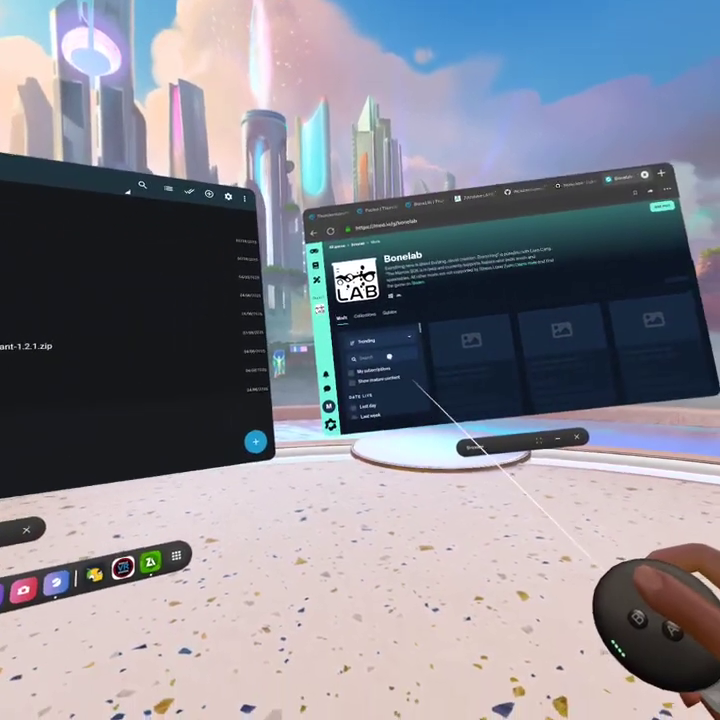
left_click(387, 357)
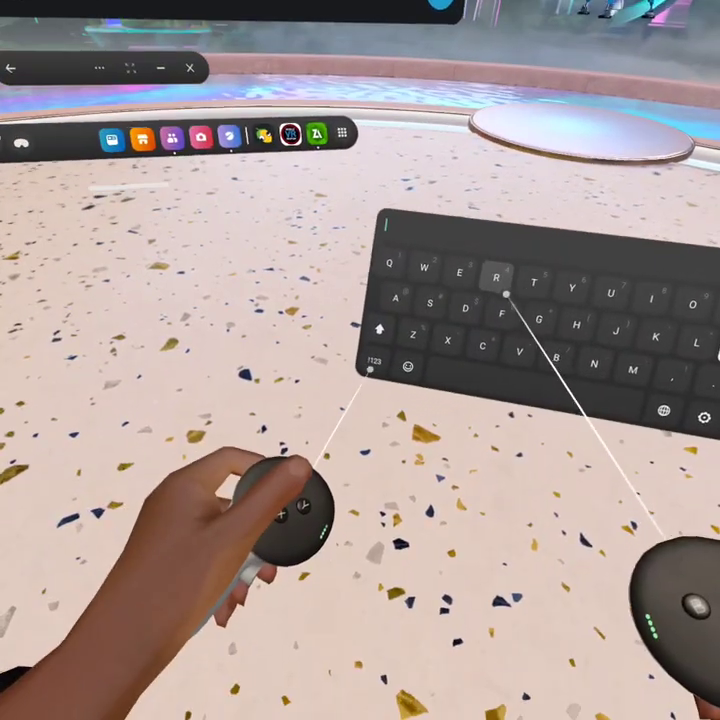
left_click(371, 367)
type("100")
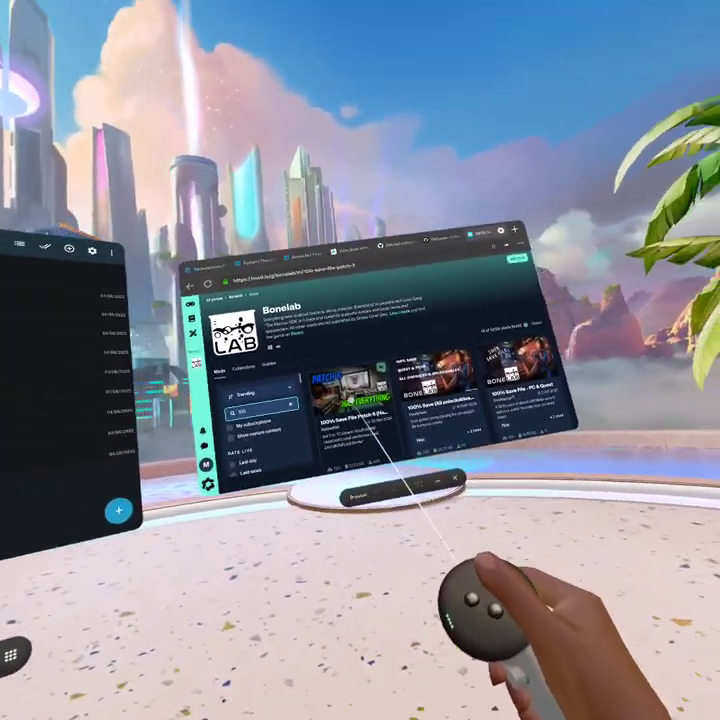
Open the 100% Save File Patch 6 (Has Everything) mod page and examine its manual download section
left_click(433, 238)
scroll(408, 295, "down", 5)
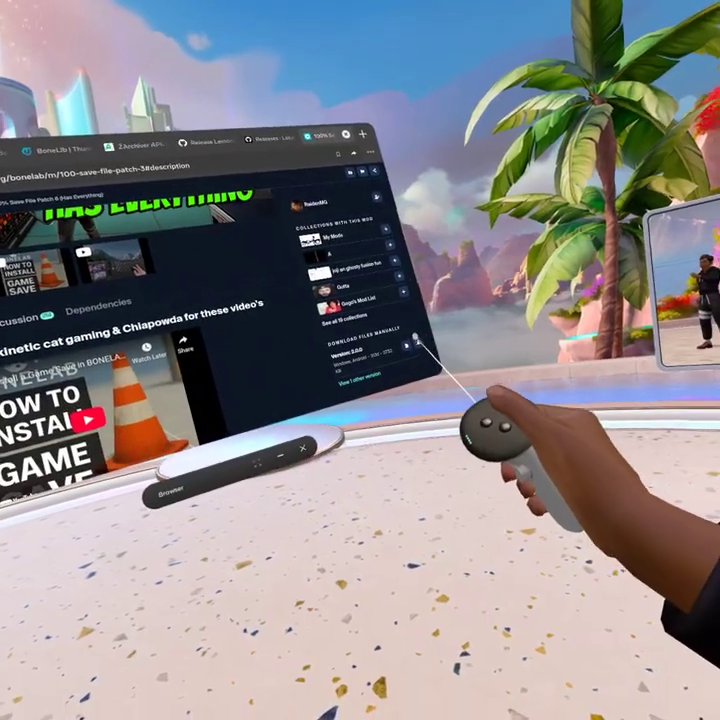
scroll(546, 360, "up", 3)
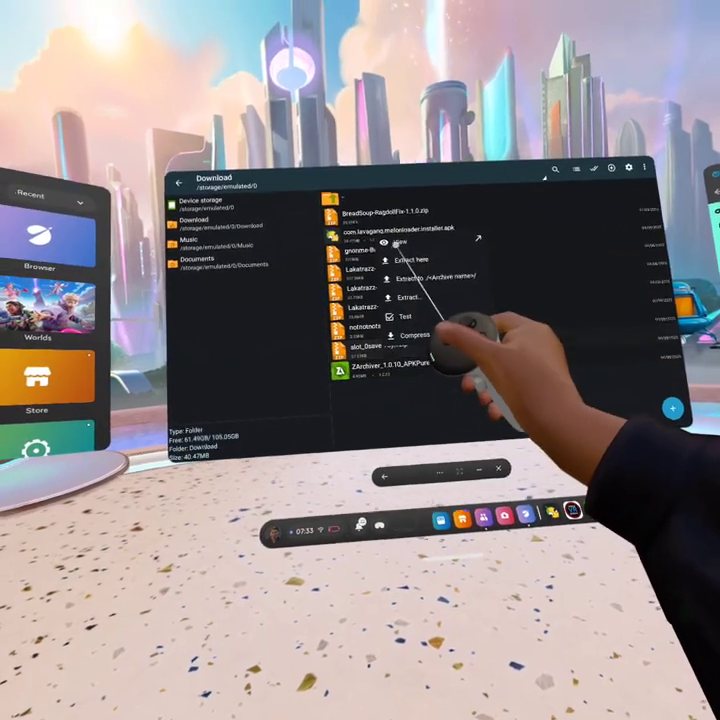
In ZArchiver, view slot_0save-73yn.zip and copy slot_0.save.json out of the archive
left_click(396, 242)
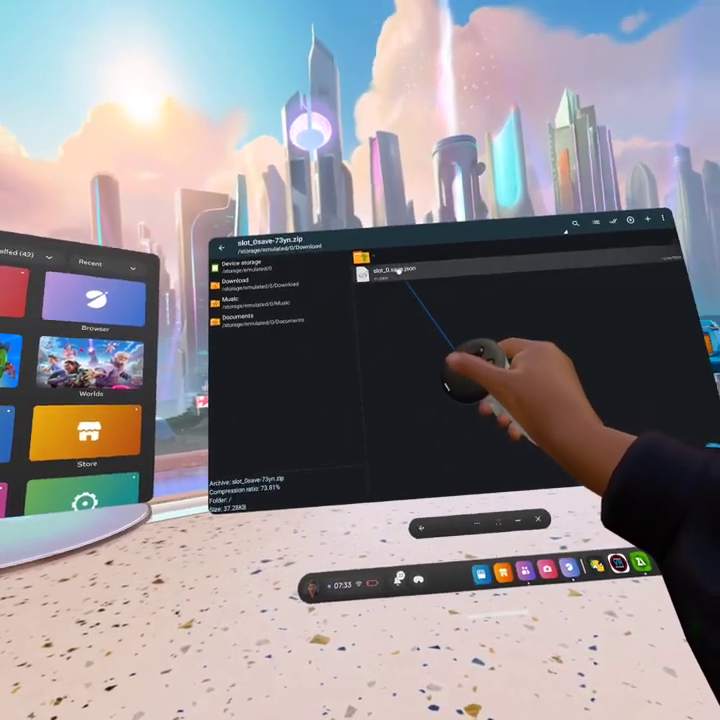
right_click(398, 271)
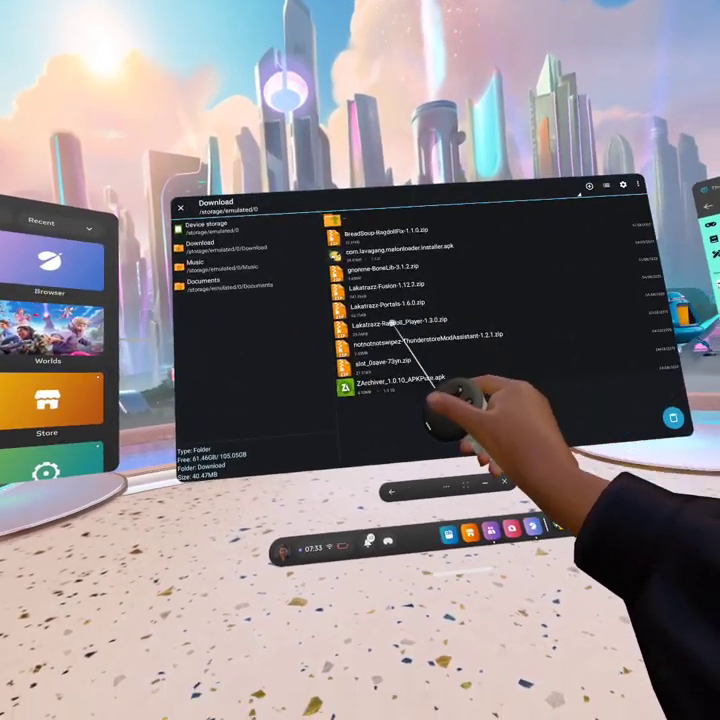
key("Escape")
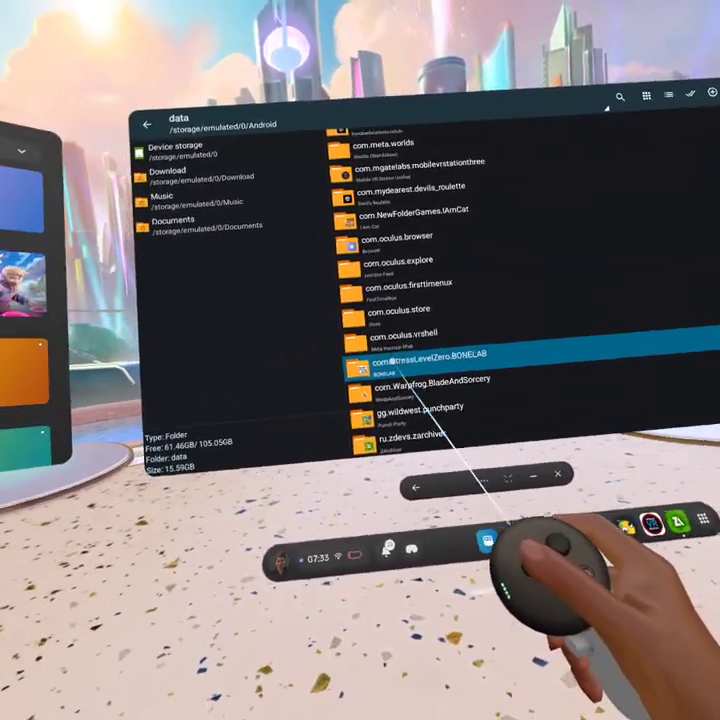
Try to open com.StressLevelZero.BONELAB in Android/data, and go back to the Download folder
left_click(392, 362)
left_click(398, 376)
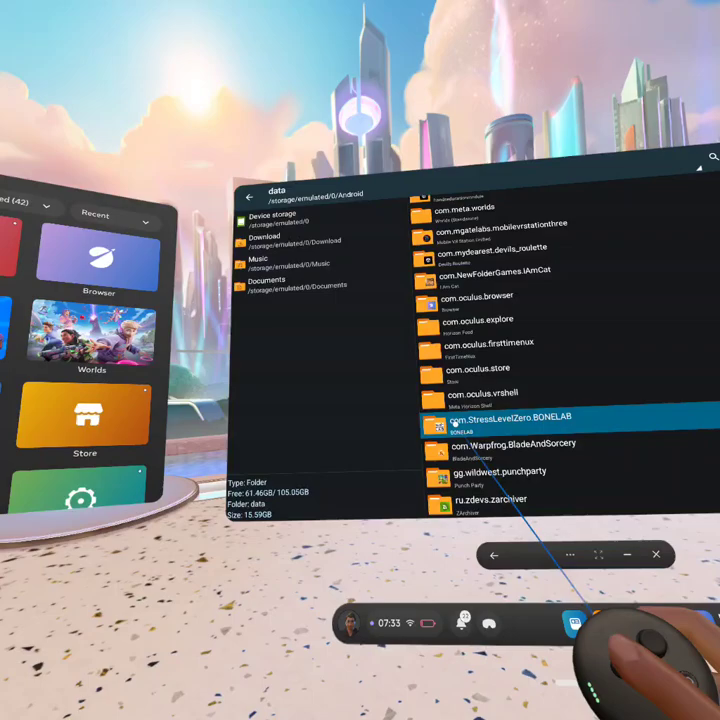
left_click(283, 199)
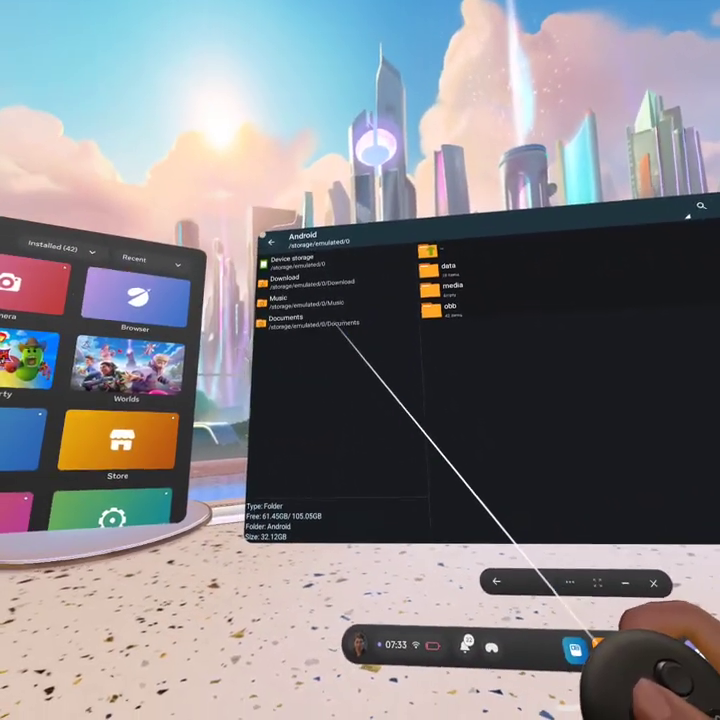
key("Escape")
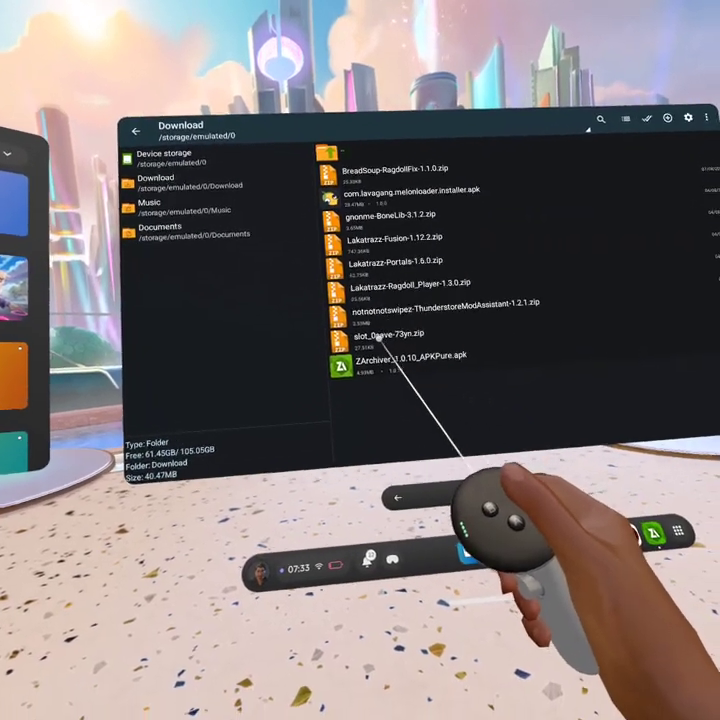
Open slot_0save-73yn.zip again from the Download folder and copy its slot_0.save.json file
left_click(376, 338)
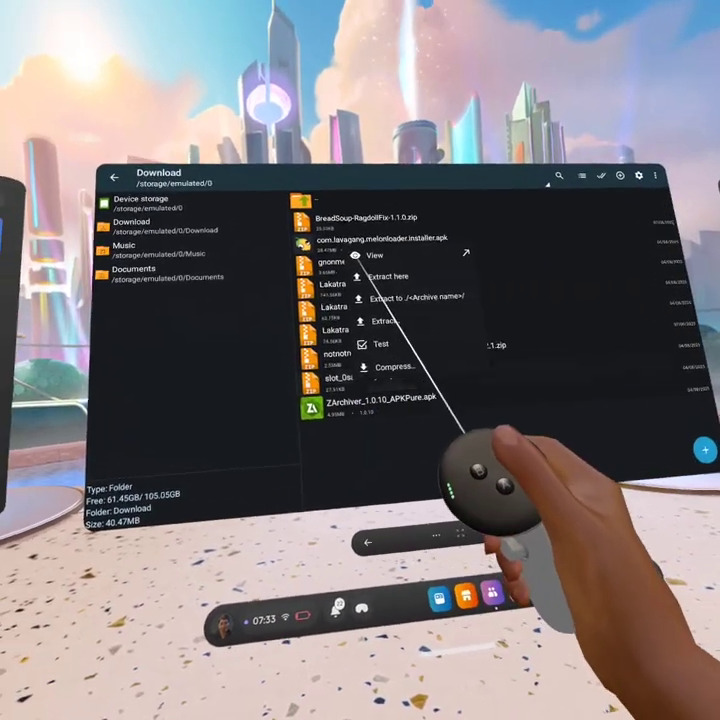
left_click(378, 257)
left_click(338, 234)
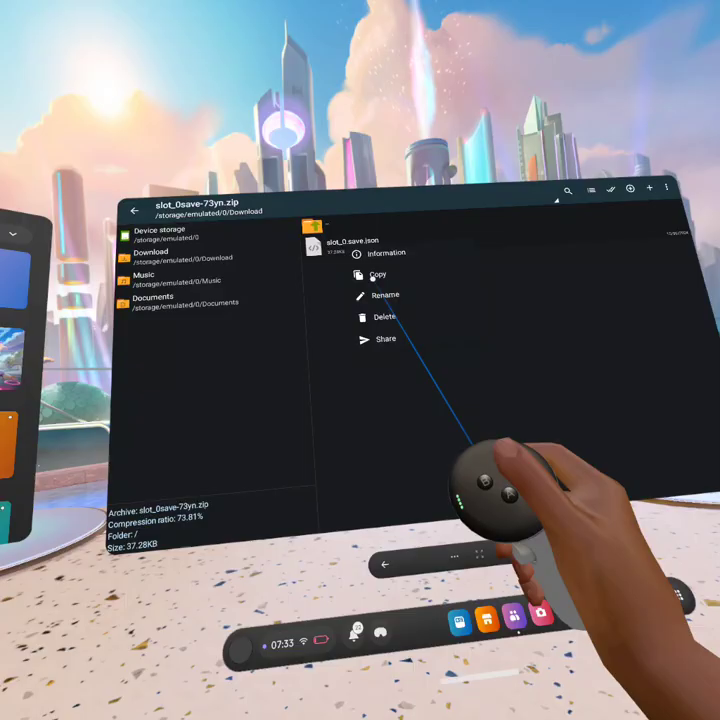
left_click(372, 279)
Browse with the copied slot_0.save.json to Android/data/com.StressLevelZero.BONELAB/files/Saves
key("Escape")
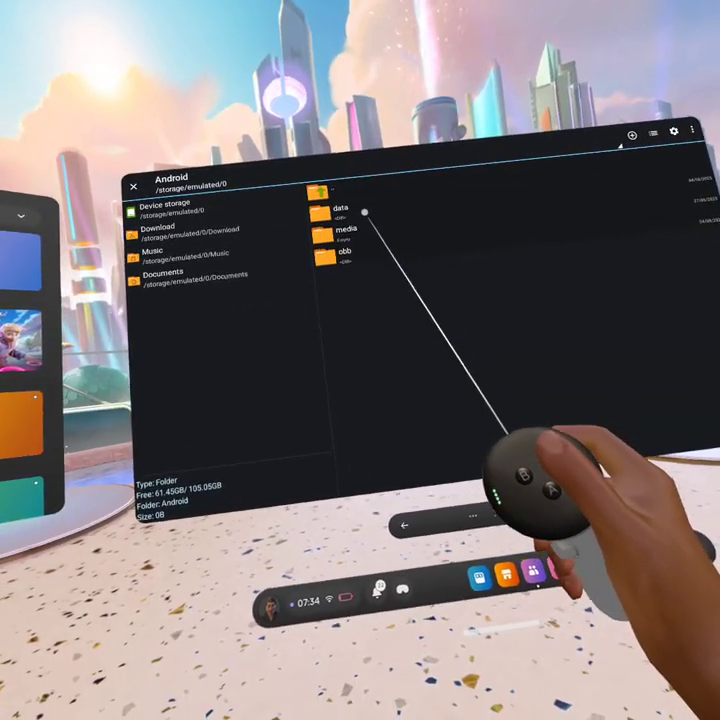
left_click(364, 212)
scroll(430, 320, "down", 5)
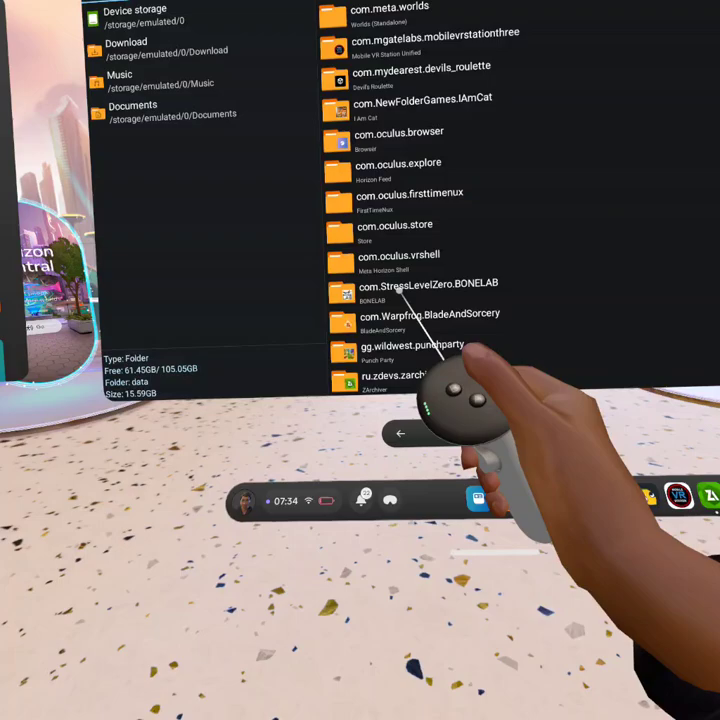
left_click(414, 268)
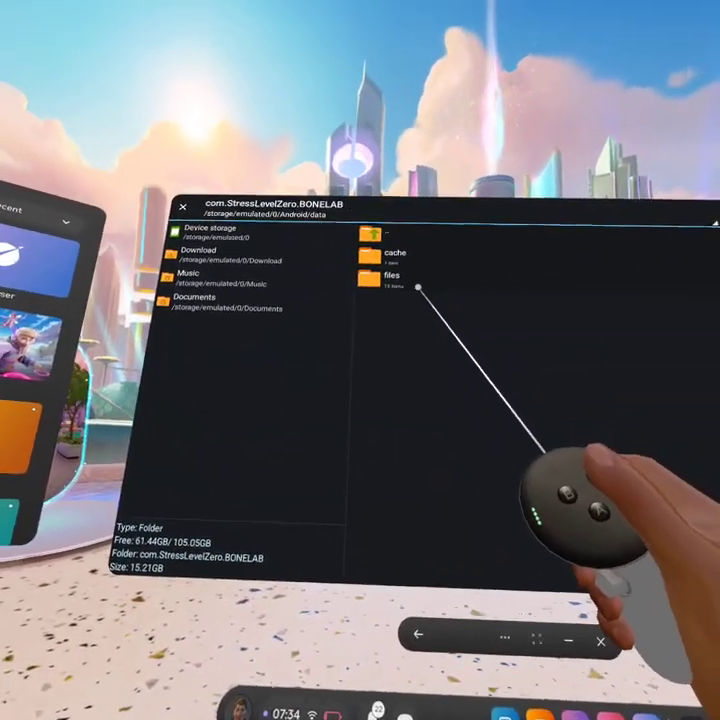
left_click(422, 250)
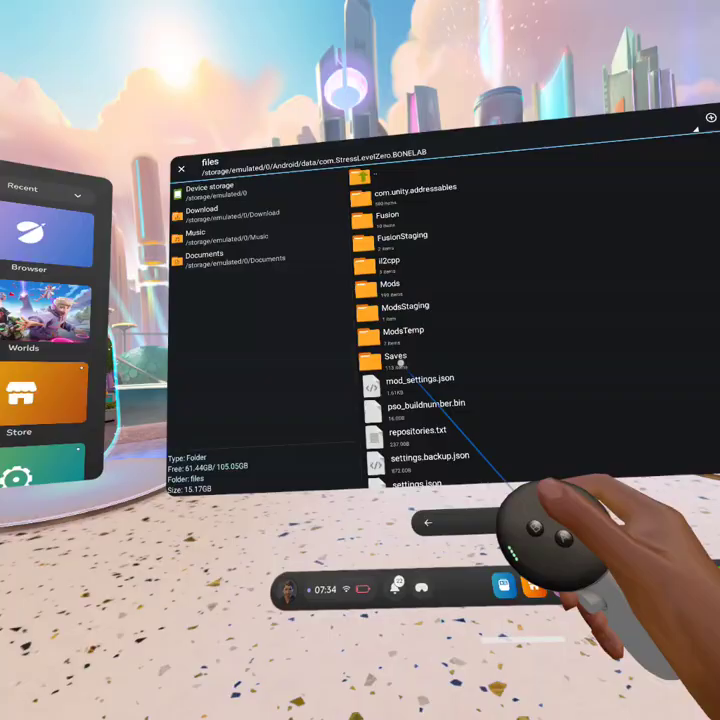
left_click(402, 325)
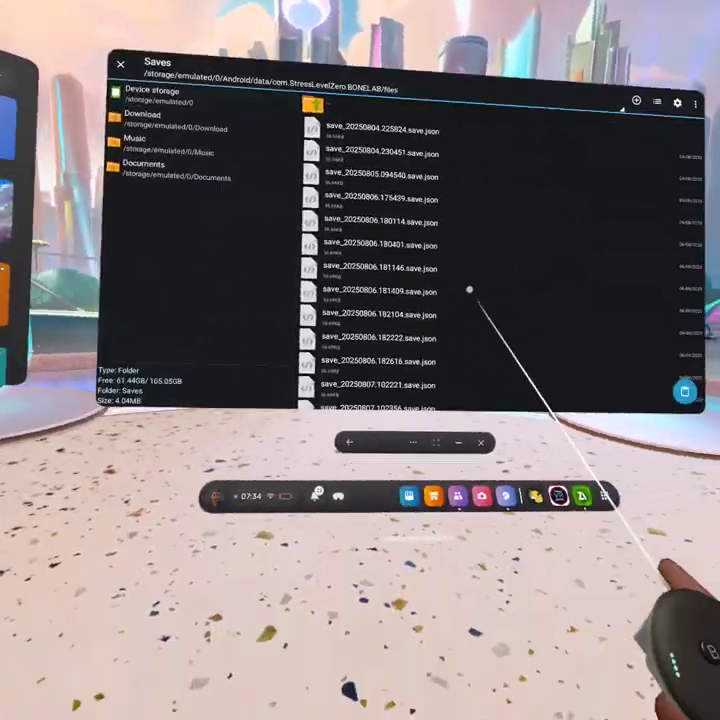
Locate slot_0.save.json among the files in the Saves folder and cancel the pending paste
scroll(411, 219, "down", 2)
scroll(418, 250, "down", 10)
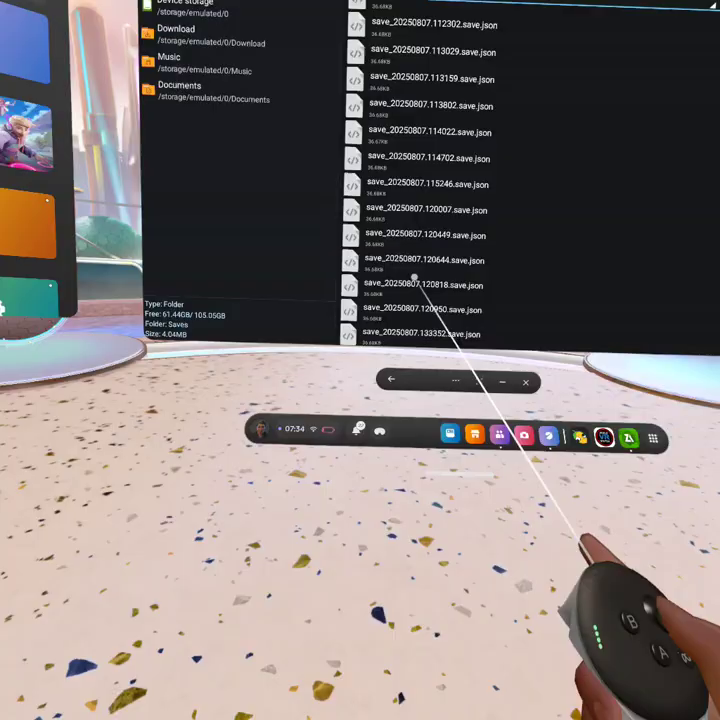
scroll(420, 295, "down", 10)
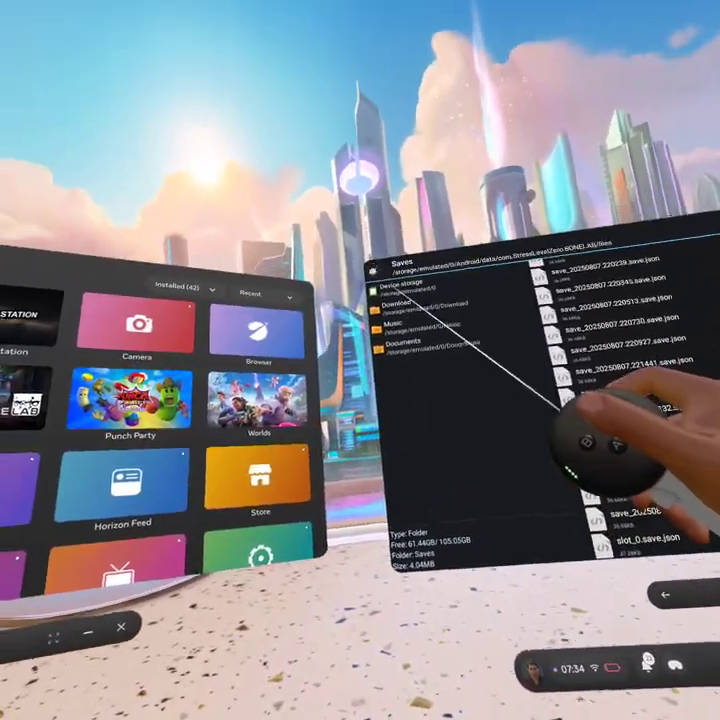
left_click(361, 210)
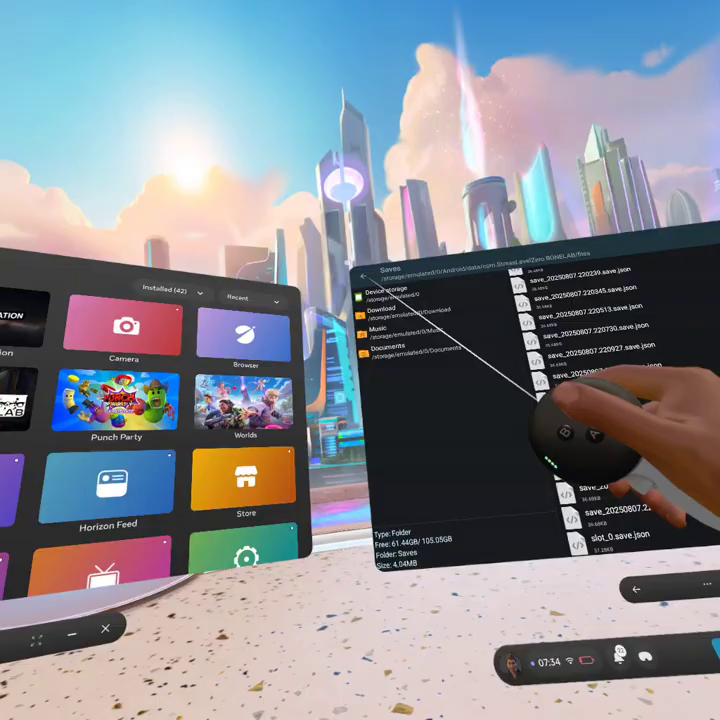
left_click(361, 210)
key("Escape")
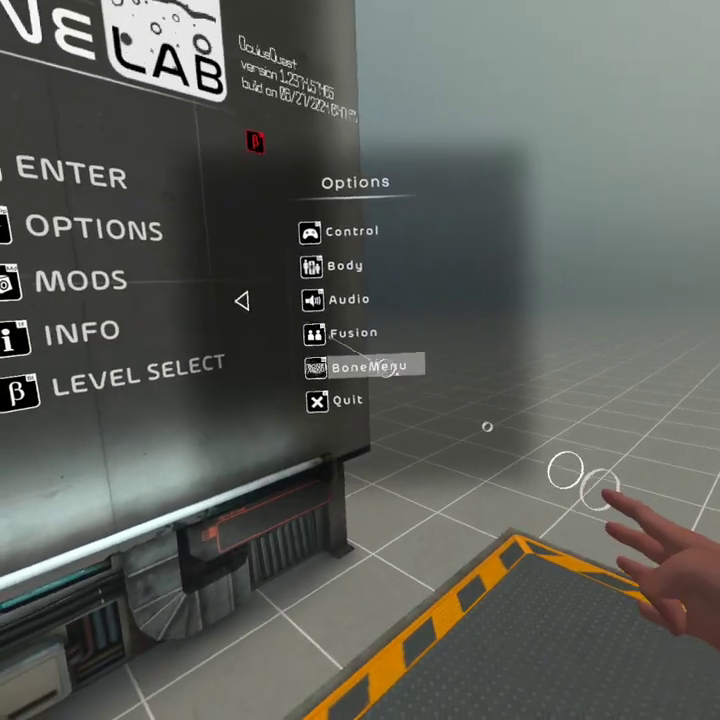
Open Thunderstore Mod Assistant from BONELAB's BoneMenu, page through its available code mods, and return to the main menu
left_click(385, 368)
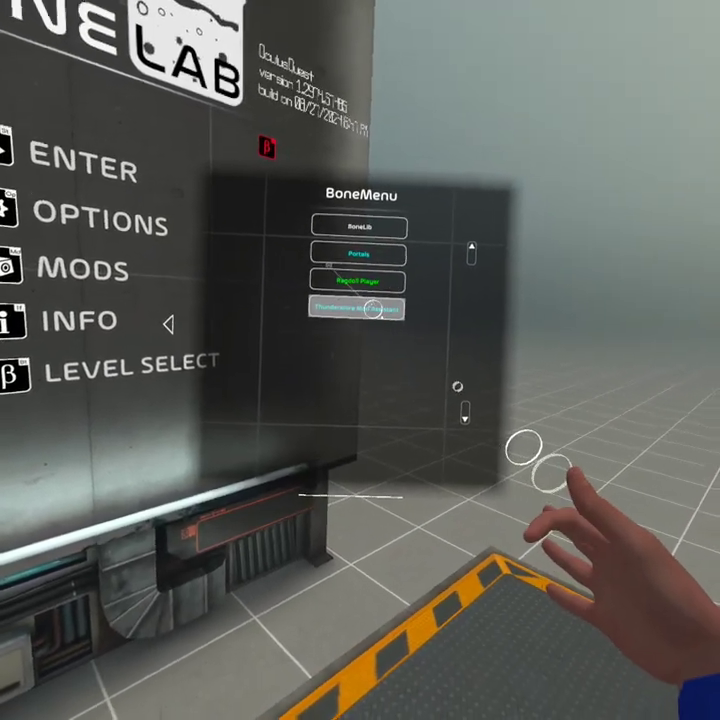
left_click(372, 309)
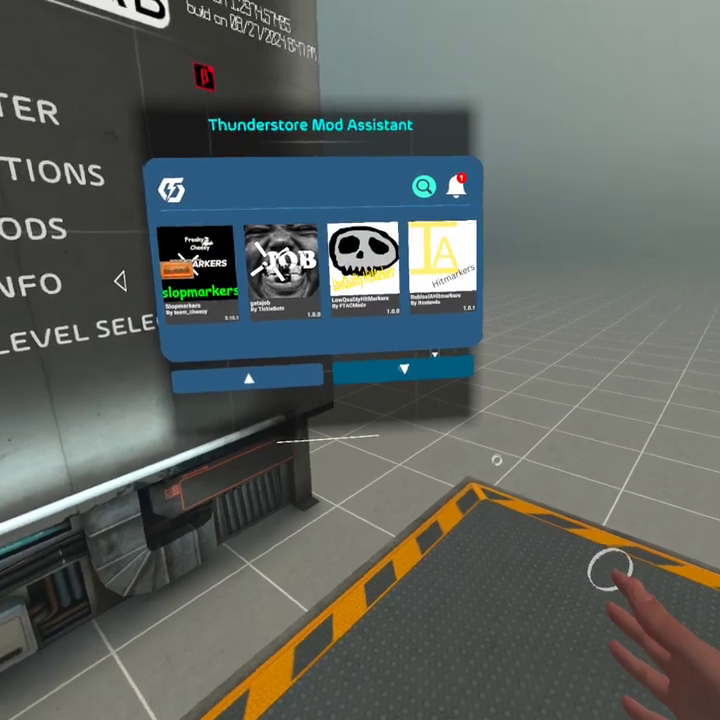
left_click(406, 371)
left_click(420, 379)
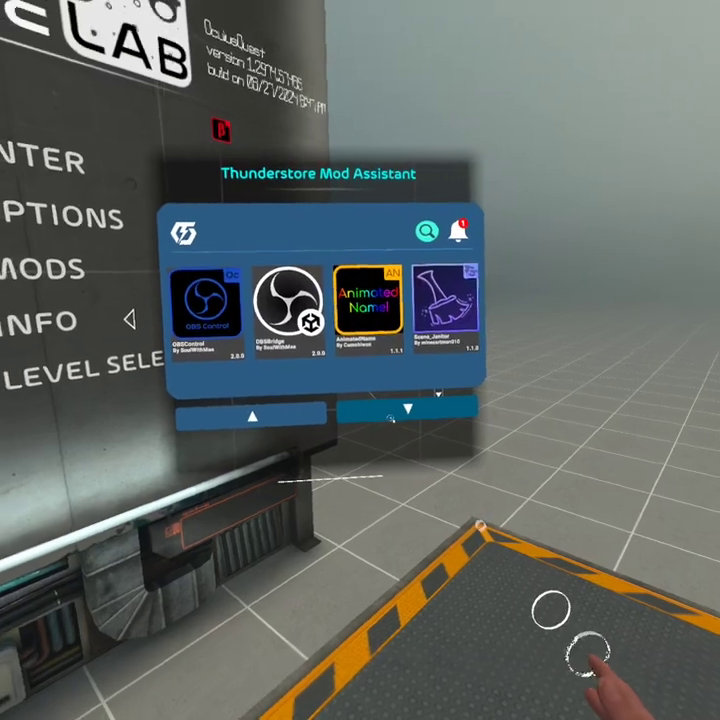
left_click(390, 418)
left_click(389, 413)
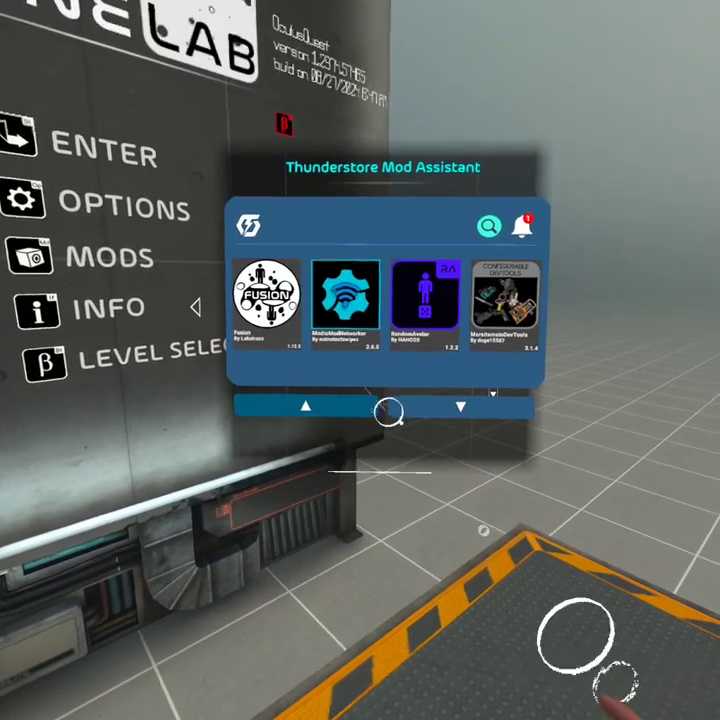
left_click(420, 412)
left_click(426, 413)
left_click(394, 419)
left_click(502, 354)
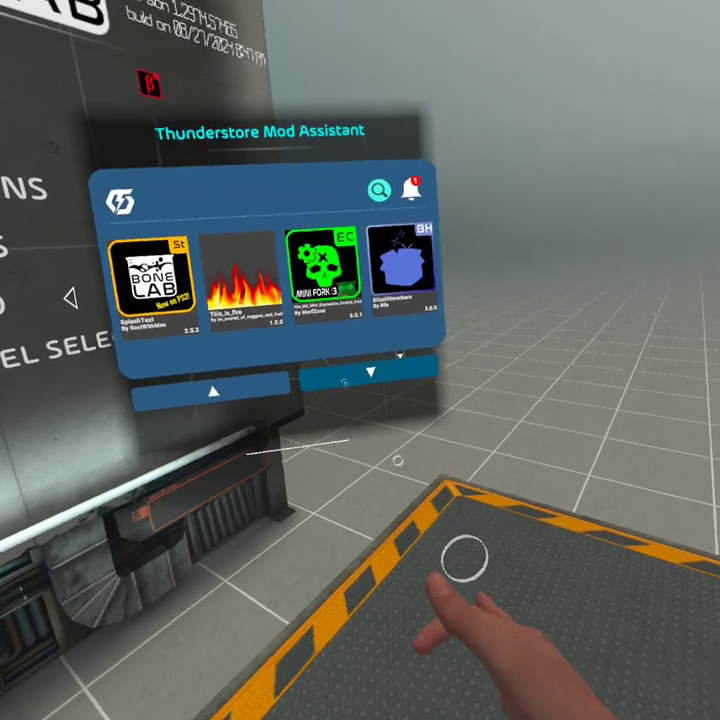
left_click(390, 374)
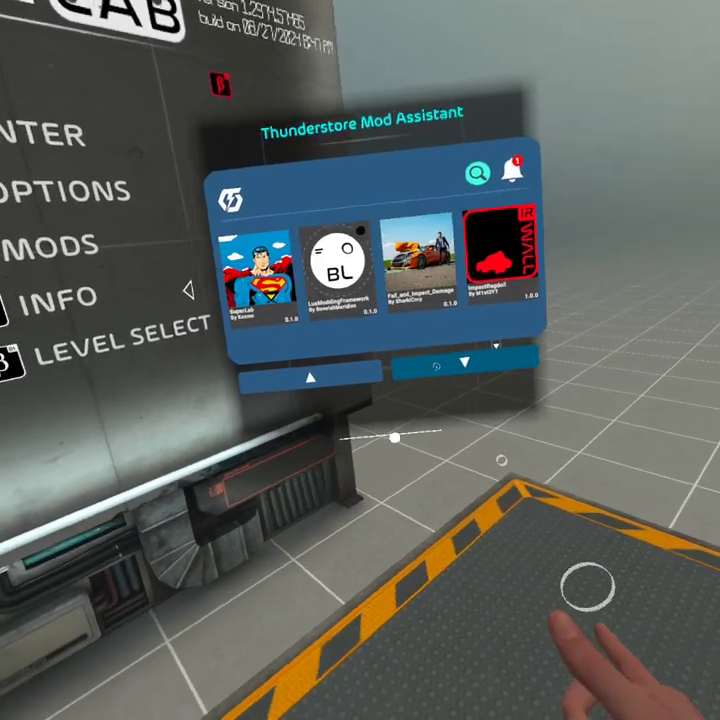
left_click(404, 380)
left_click(336, 386)
left_click(335, 392)
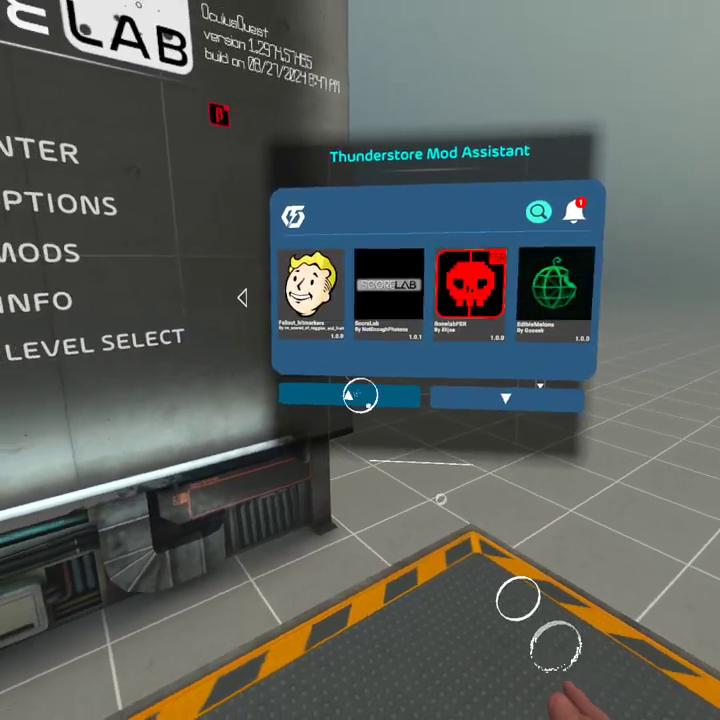
left_click(345, 395)
left_click(360, 395)
left_click(343, 348)
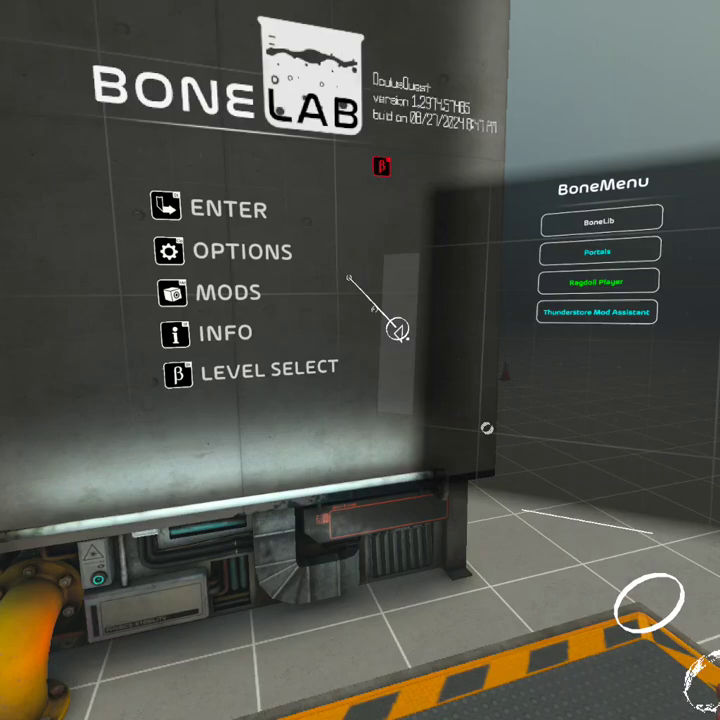
left_click(331, 334)
left_click(288, 298)
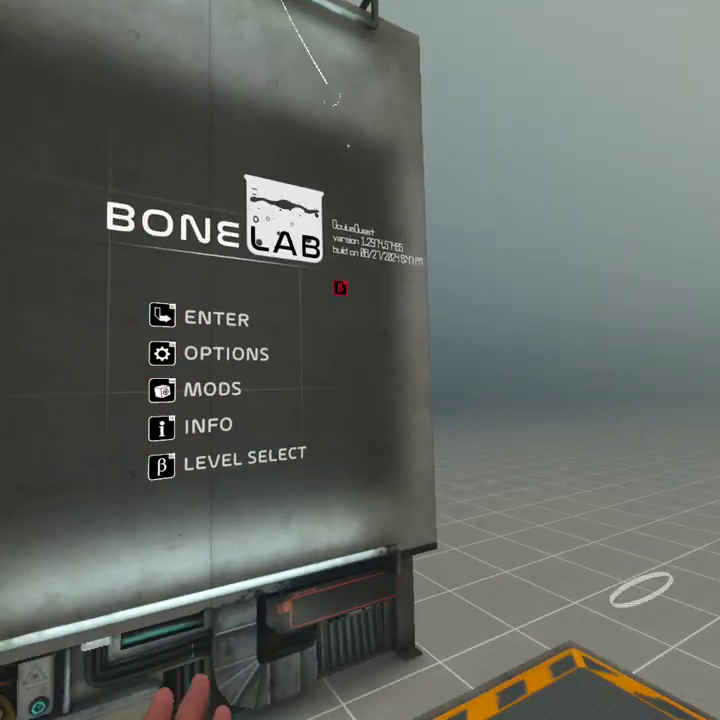
Quit BONELAB and dismiss the Restore App dialog without restoring the store version
key("super")
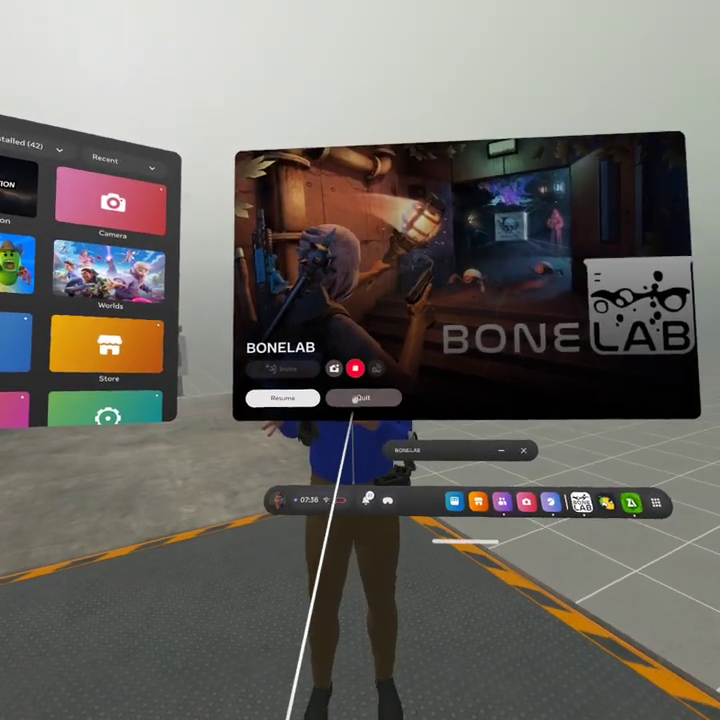
left_click(375, 384)
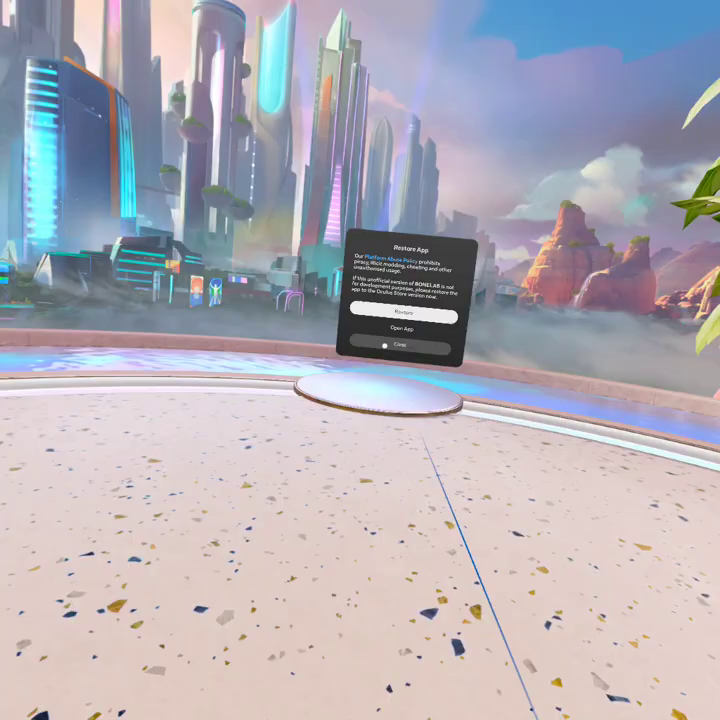
left_click(418, 330)
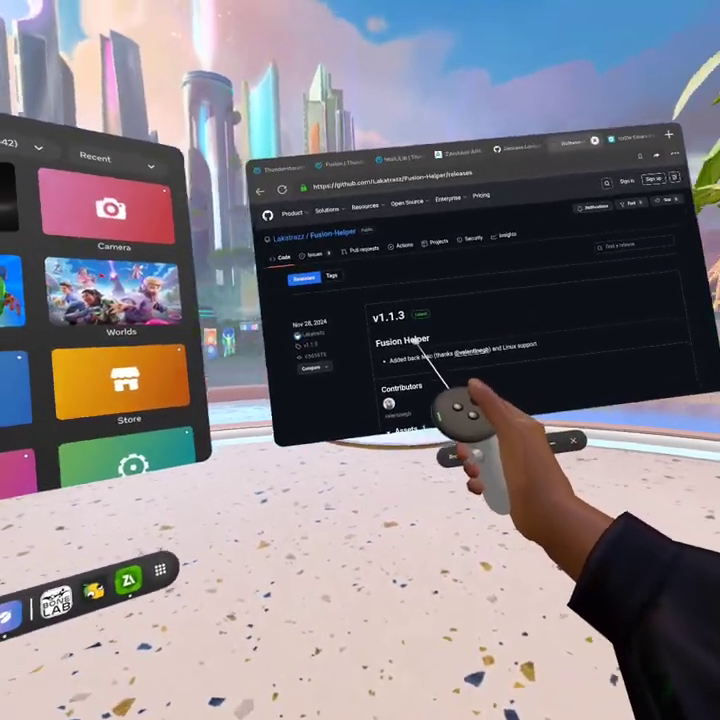
Examine the v1.1.3 release and its platform downloads on the Fusion-Helper GitHub releases page in the browser
scroll(380, 297, "down", 5)
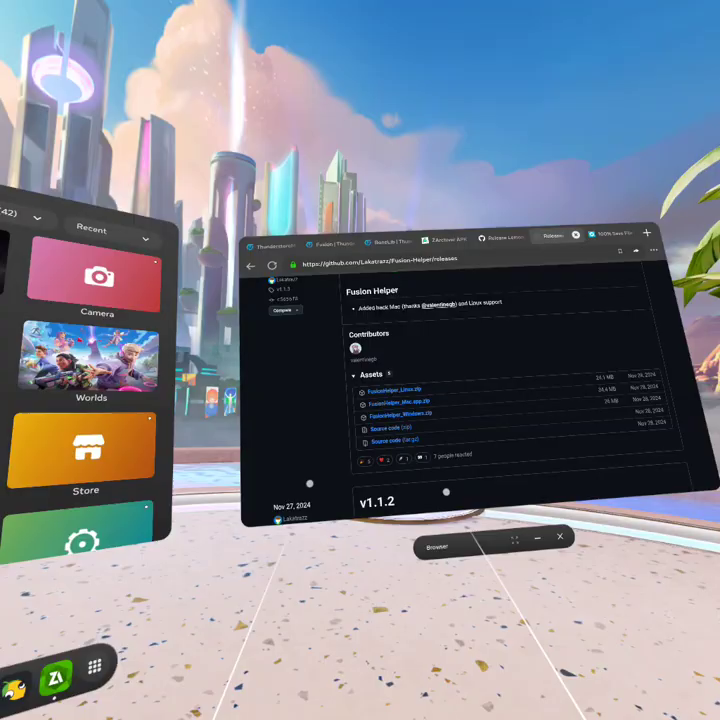
scroll(446, 420, "up", 5)
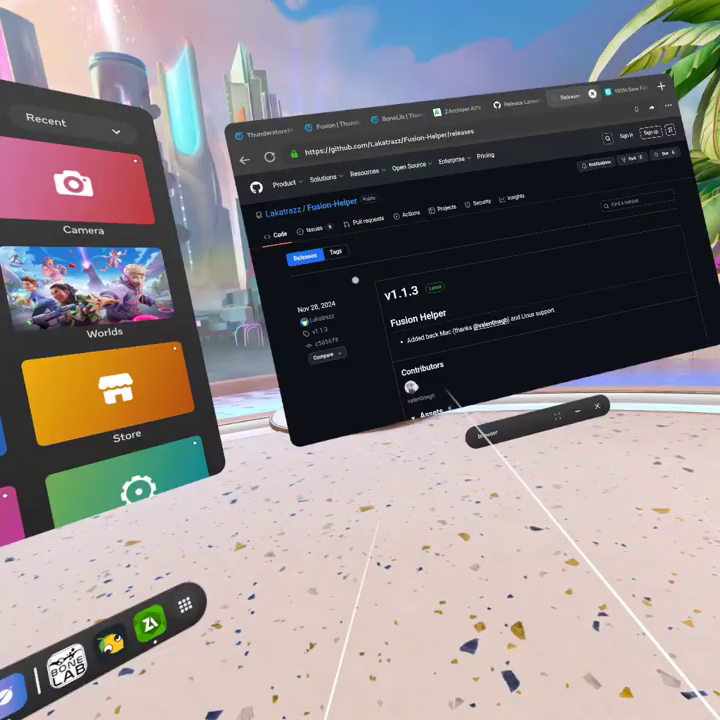
scroll(400, 400, "down", 5)
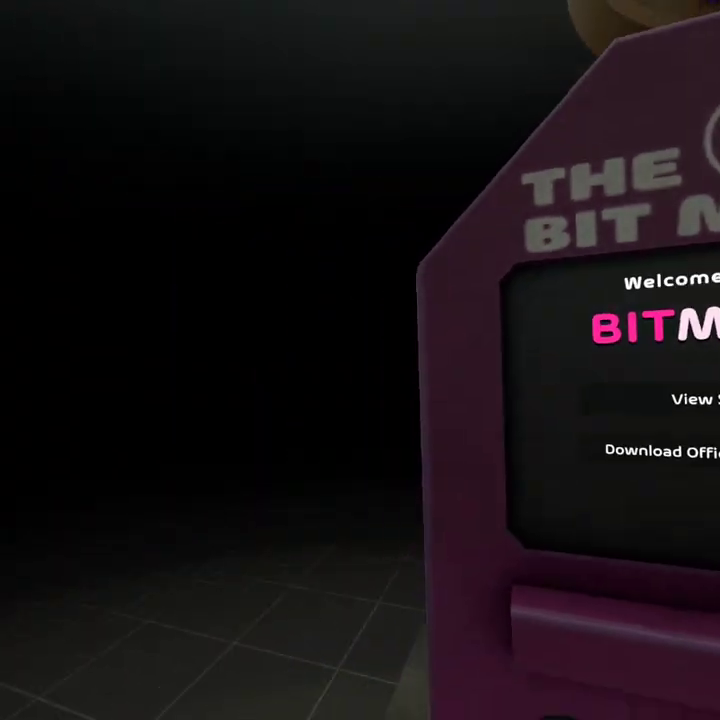
In BONELAB, view the mod entries in BoneMenu through the preferences and close the menu
key("b")
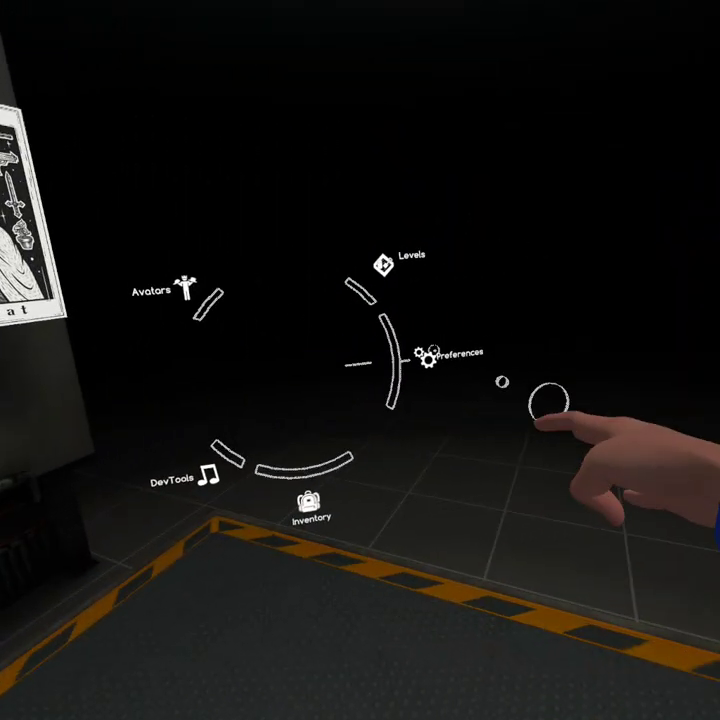
left_click(430, 354)
left_click(368, 350)
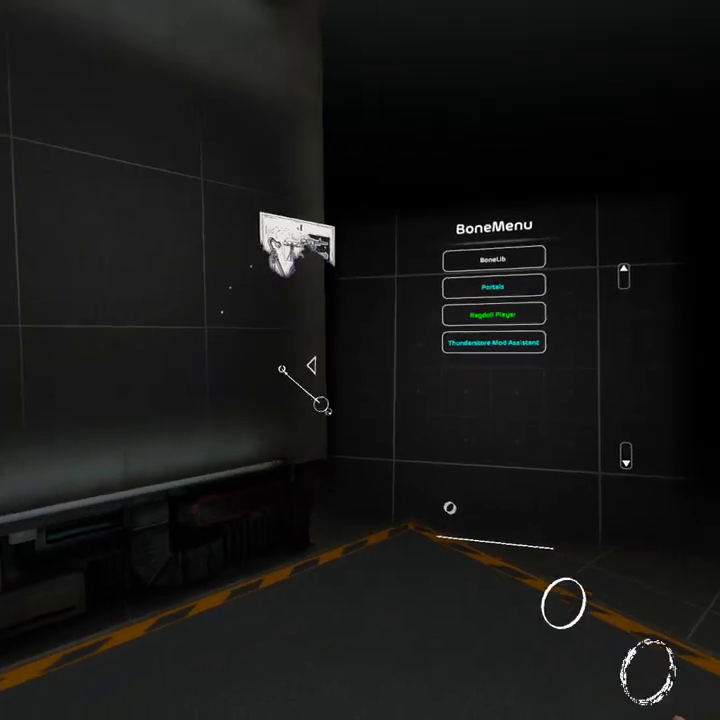
left_click(341, 372)
key("b")
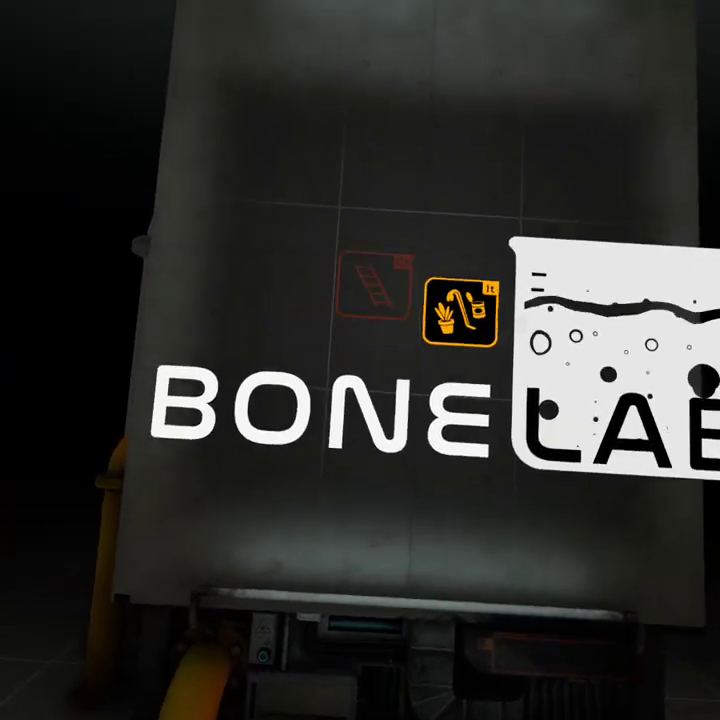
Log in to Fusion from the preferences using the Proxy SteamVR target layer and close the menu
key("b")
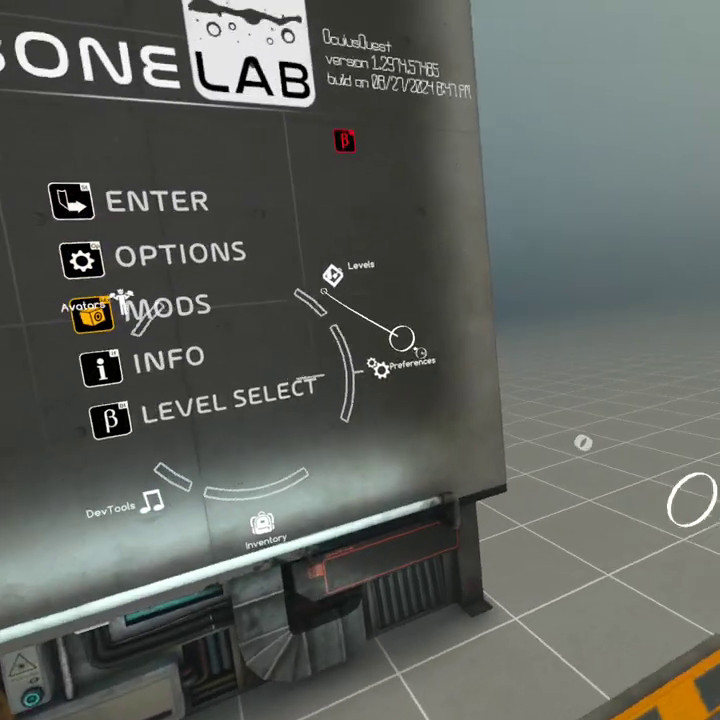
left_click(401, 340)
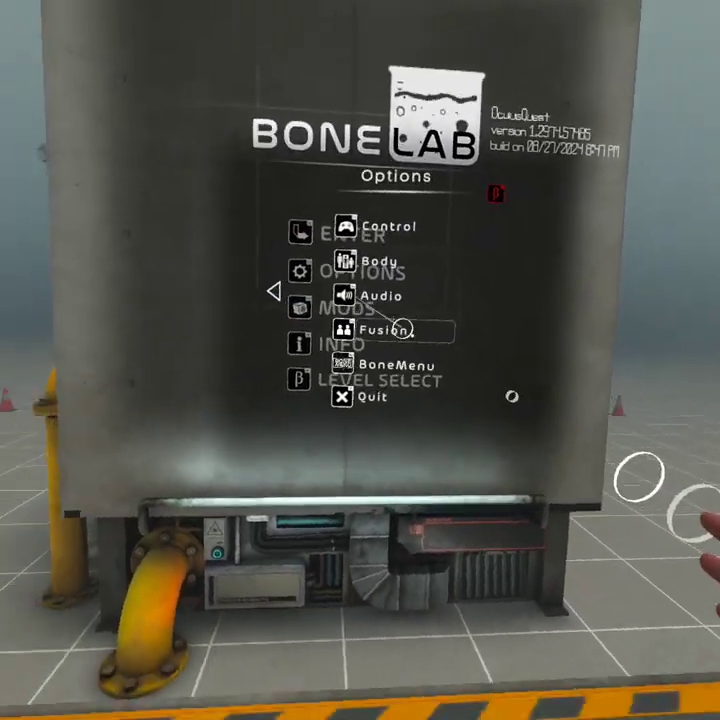
left_click(402, 328)
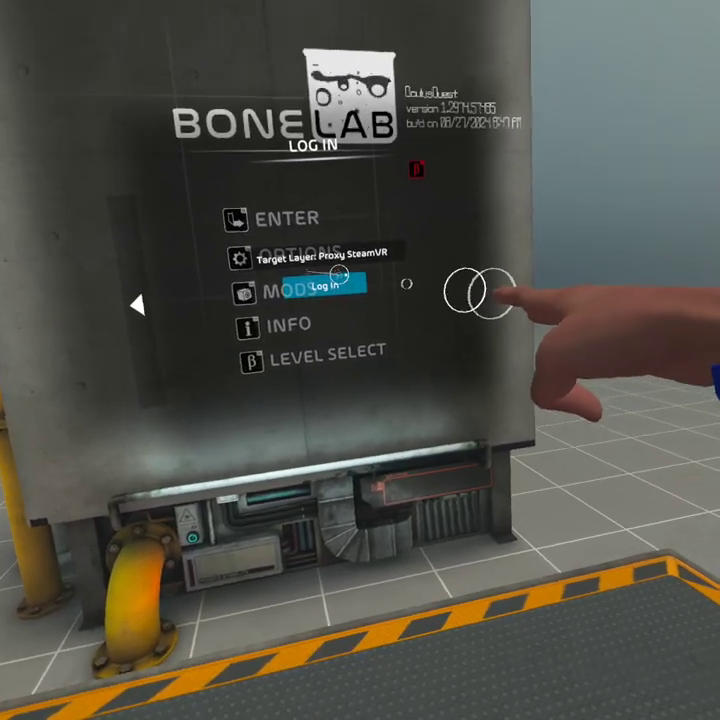
left_click(372, 248)
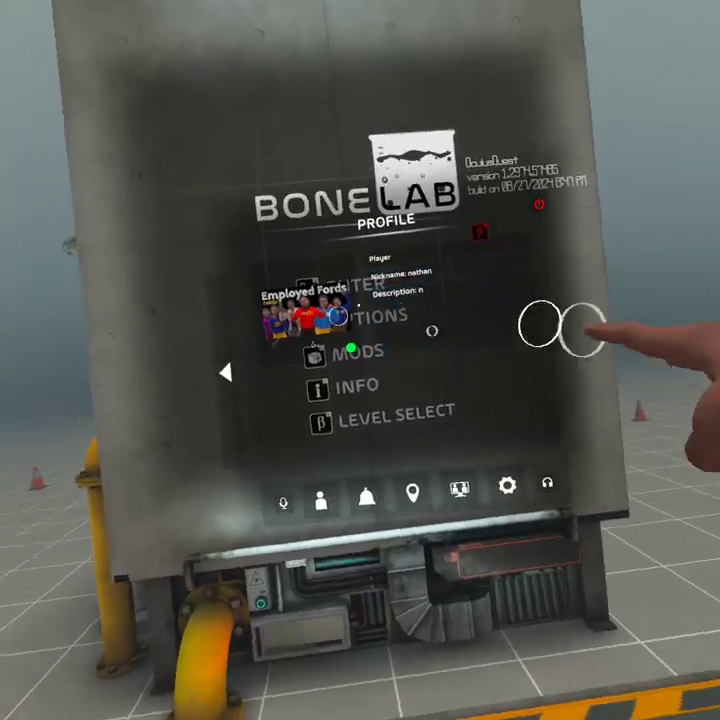
key("Escape")
key("Escape")
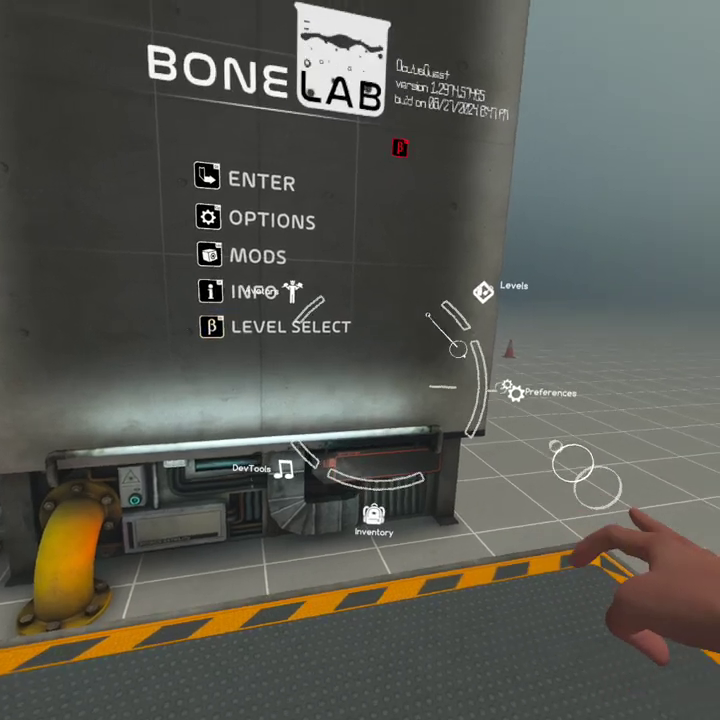
Browse the Fusion matchmaking servers and view the details of the 15 - Void G114 server before returning to the list
left_click(387, 338)
left_click(417, 429)
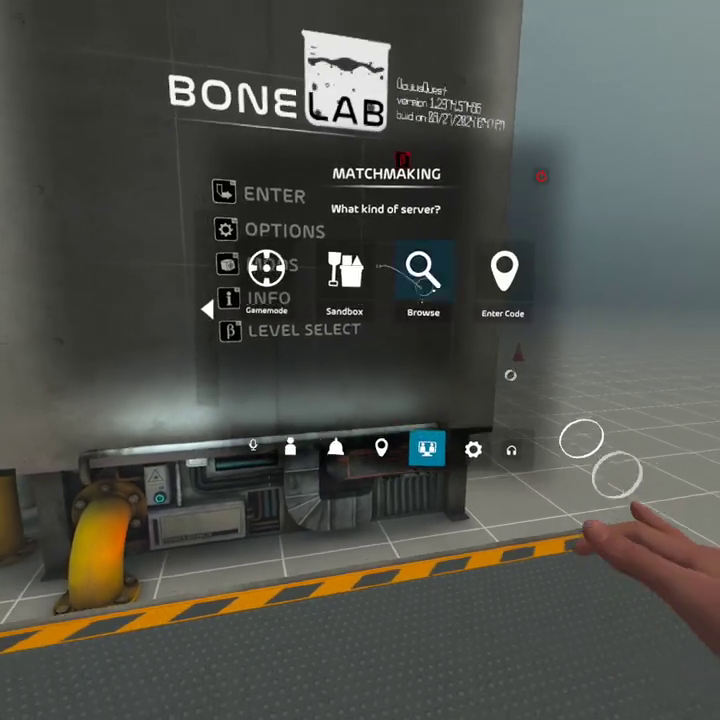
left_click(424, 280)
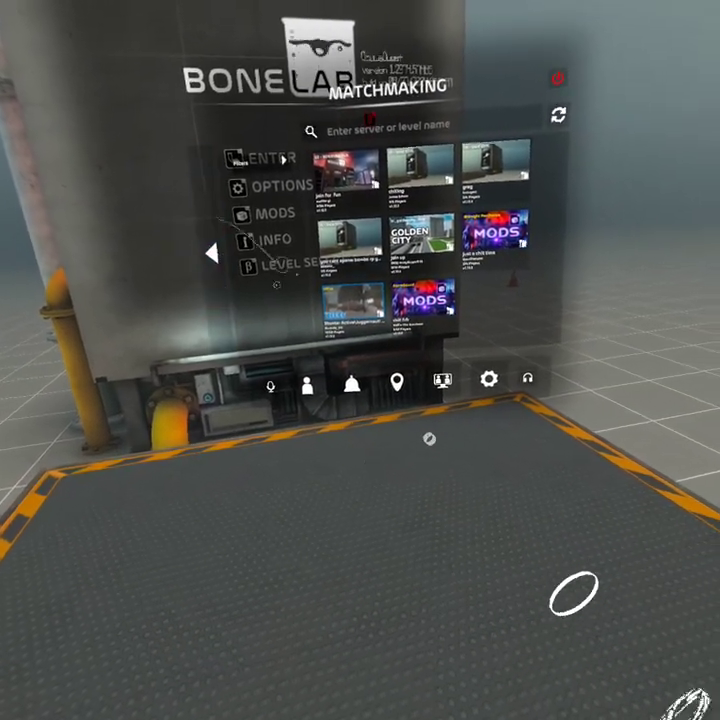
left_click(350, 238)
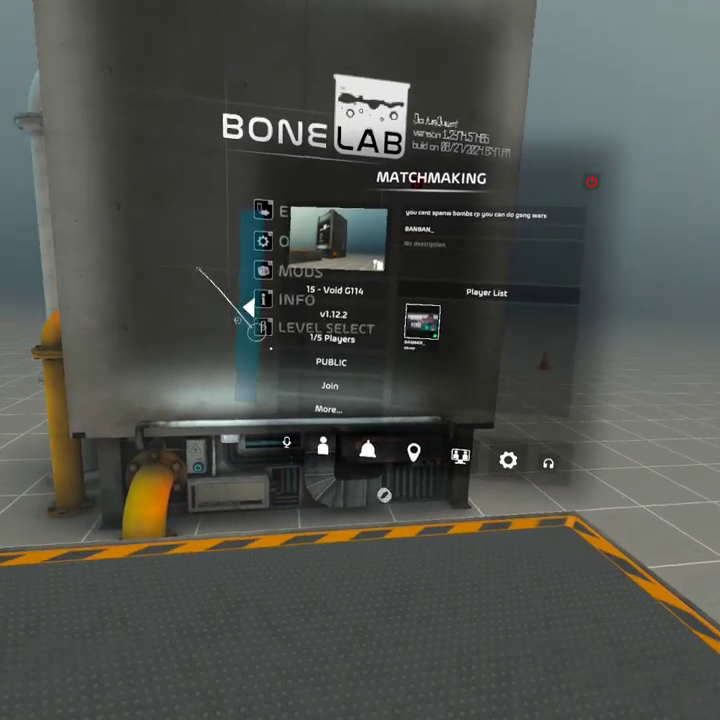
left_click(152, 375)
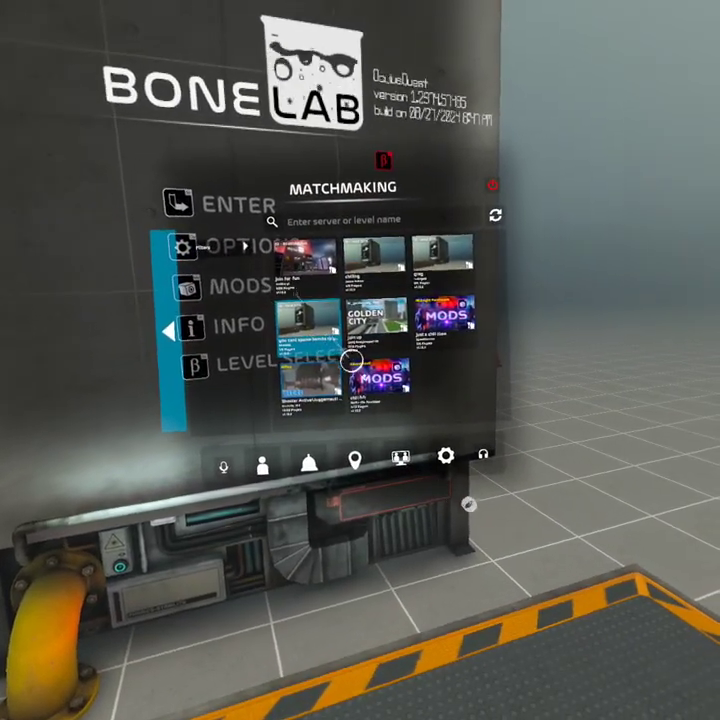
left_click(382, 332)
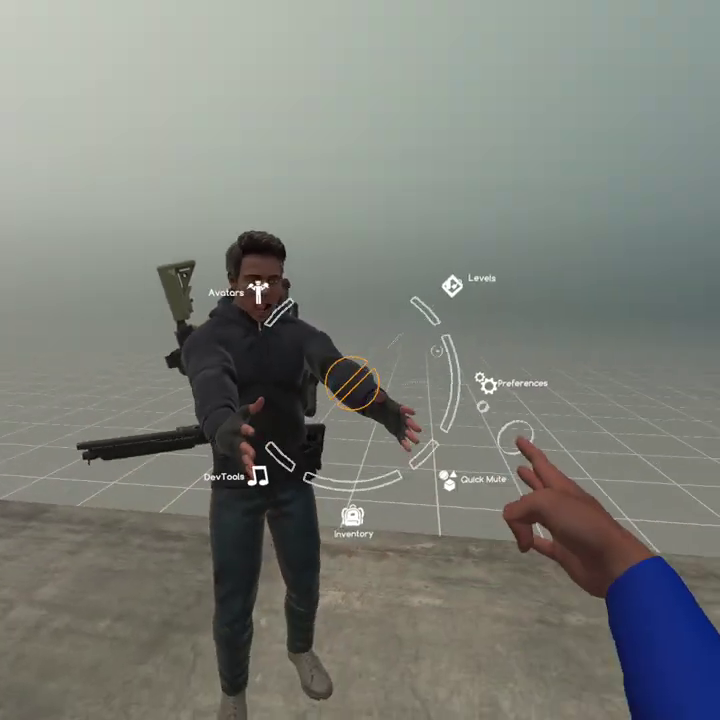
View the Ragdoll Player settings in BoneMenu and close the preferences
left_click(487, 384)
left_click(343, 366)
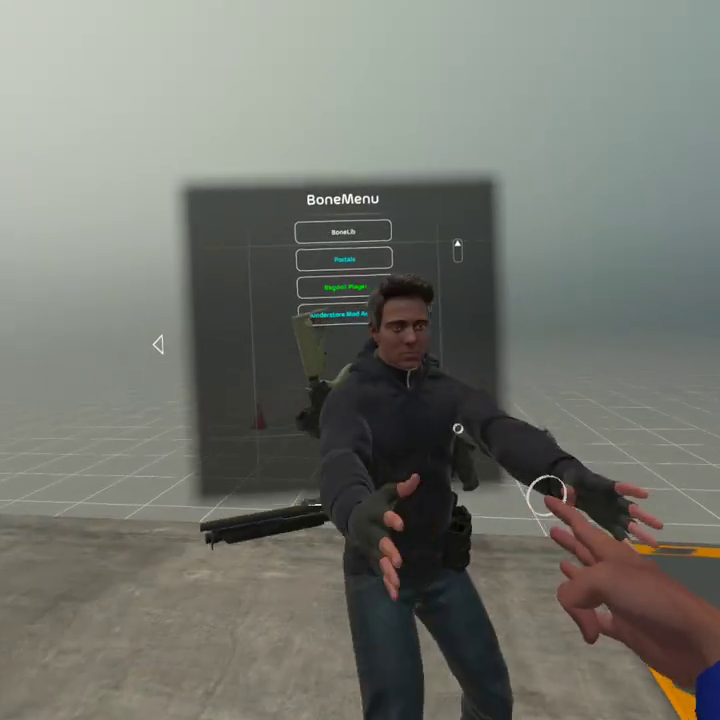
left_click(333, 298)
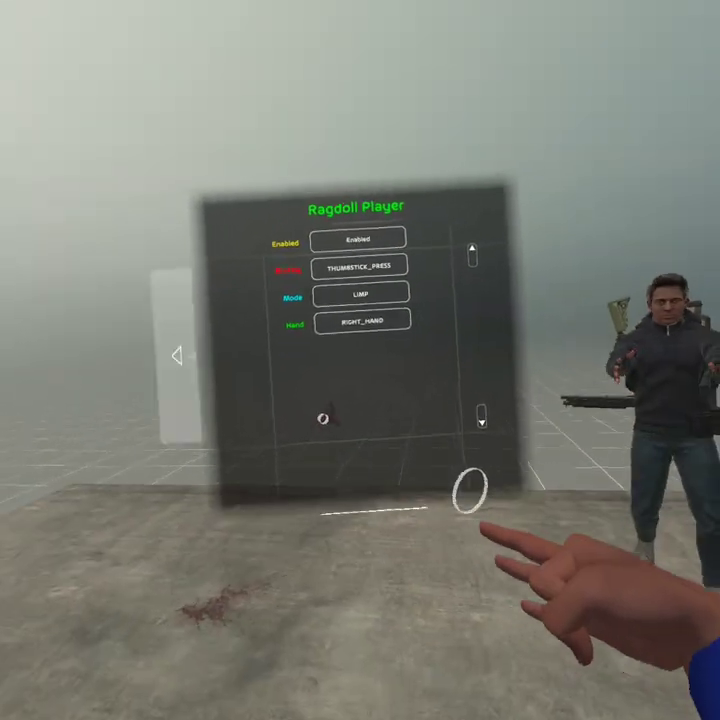
left_click(174, 356)
left_click(143, 362)
key("Escape")
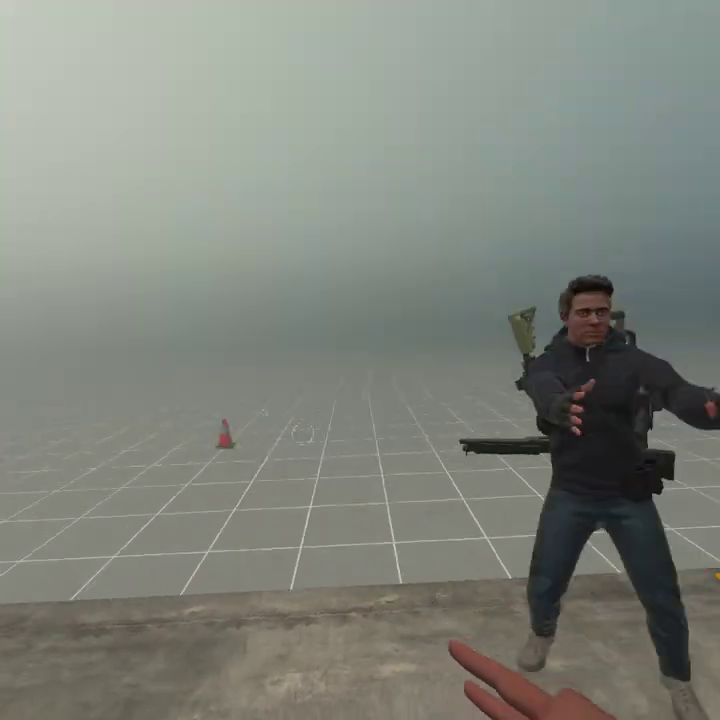